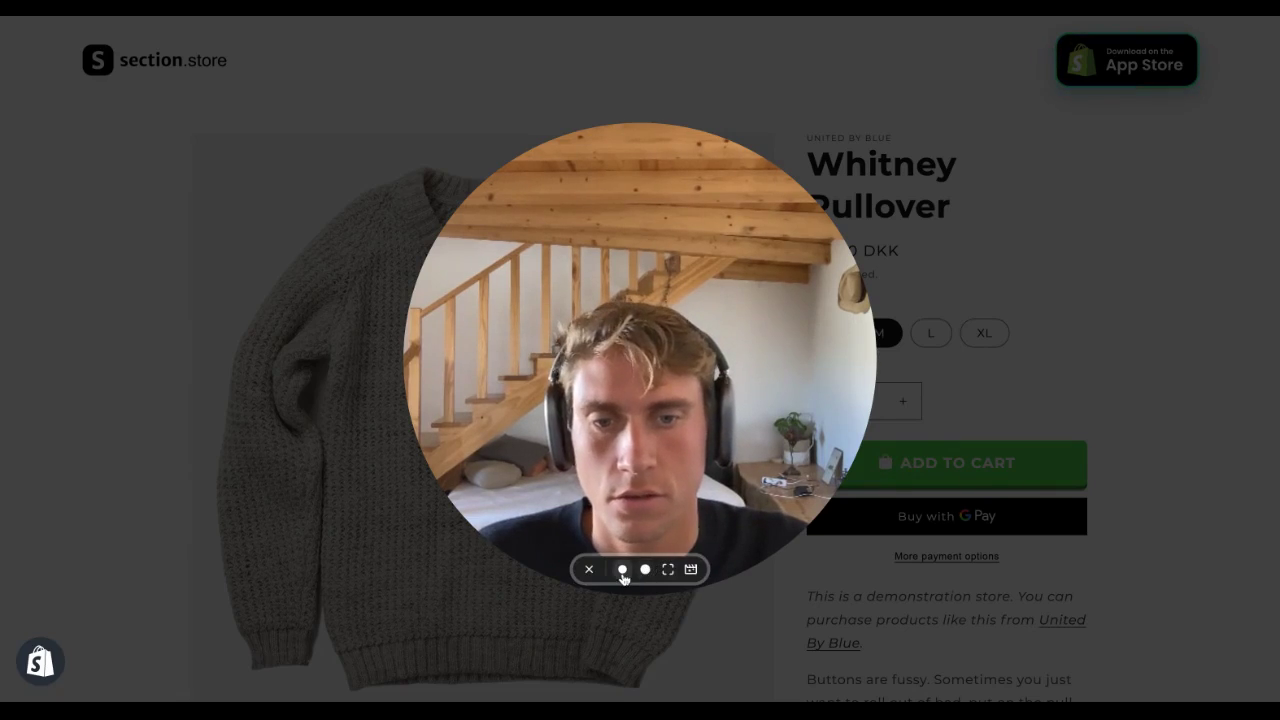
# Scroll through the Whitney Pullover demo product page on the section.store storefront.
pyautogui.click(622, 569)
pyautogui.scroll(-1, 1110, 336)
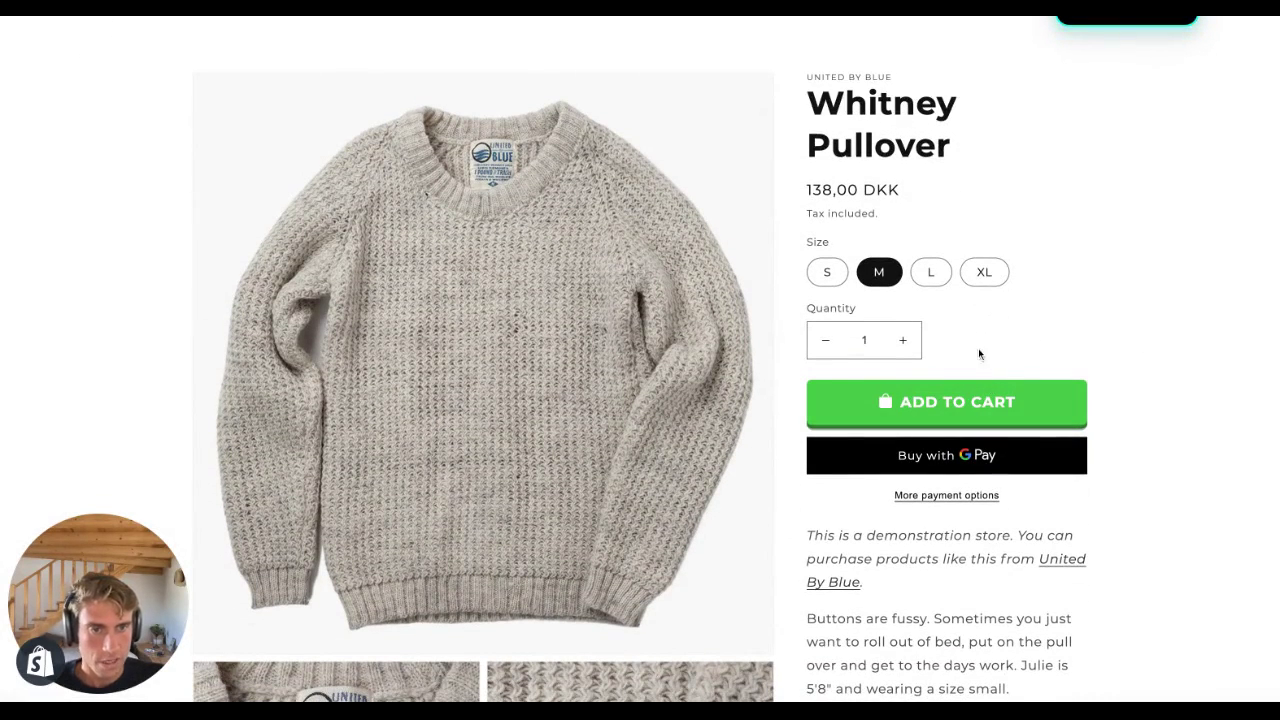
pyautogui.scroll(-1, 1061, 328)
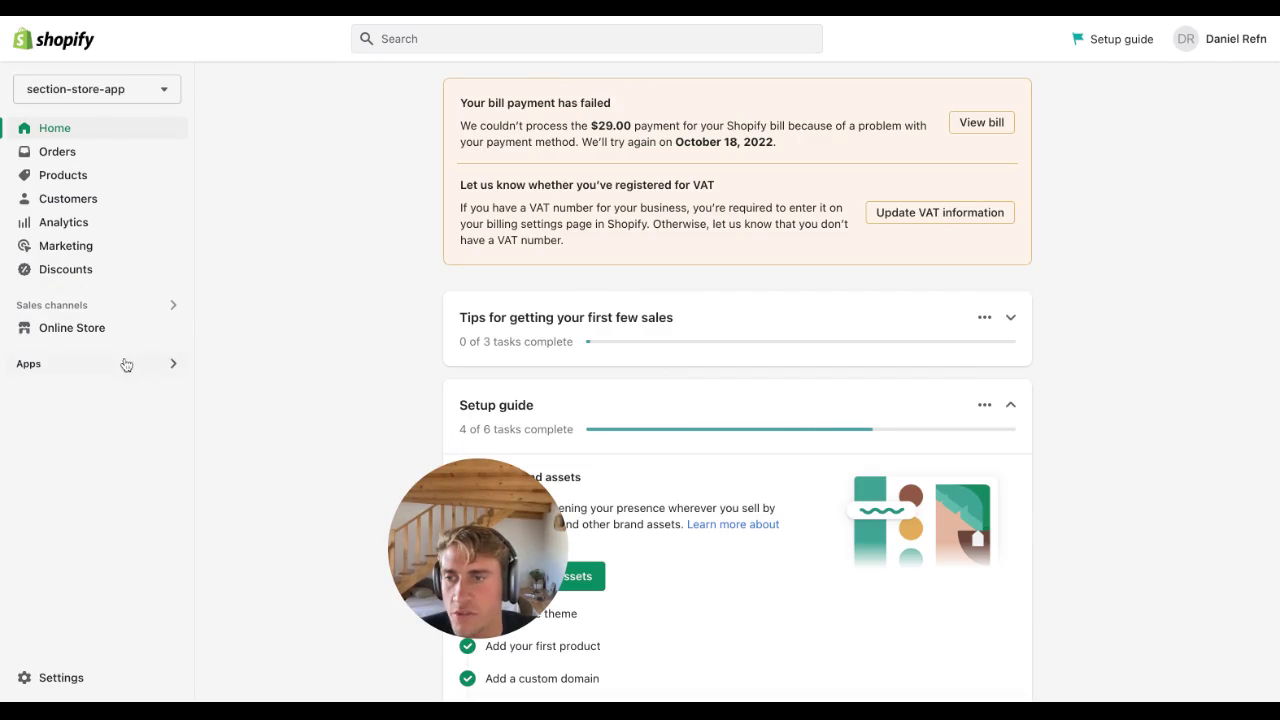
# Open the Section Store app's Sections catalog from the installed apps list.
pyautogui.click(126, 365)
pyautogui.click(393, 104)
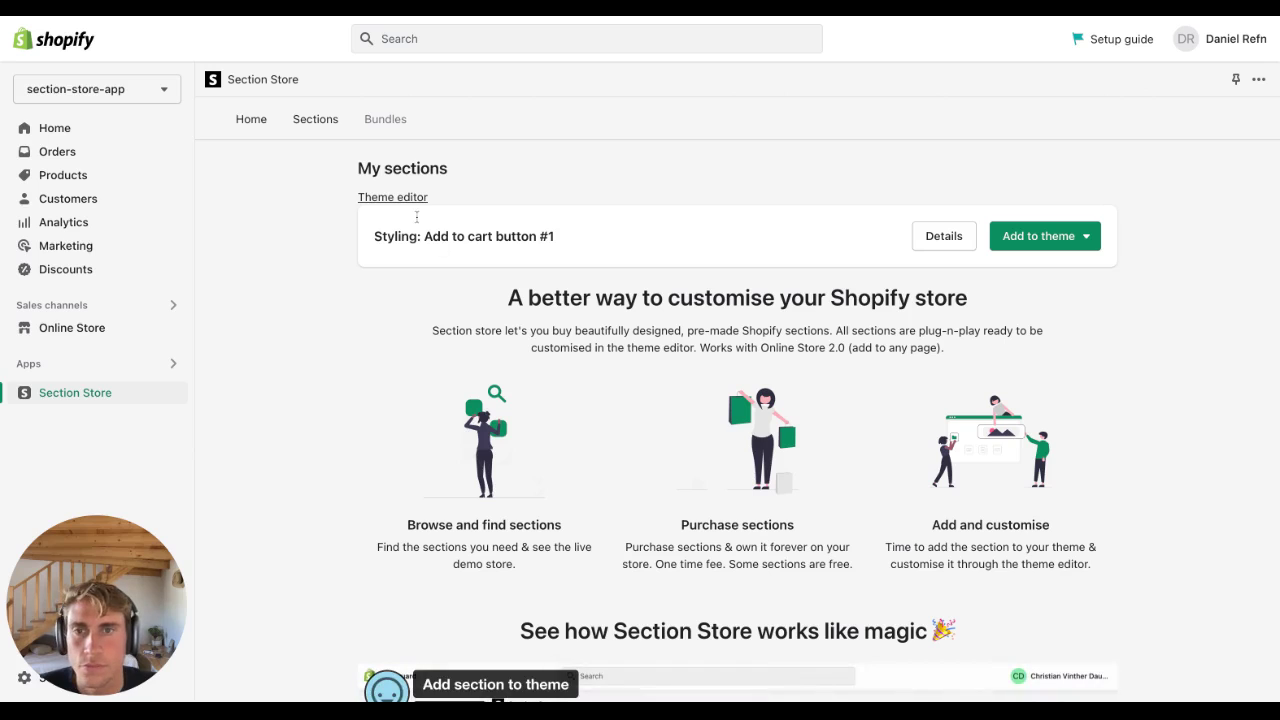
pyautogui.click(337, 126)
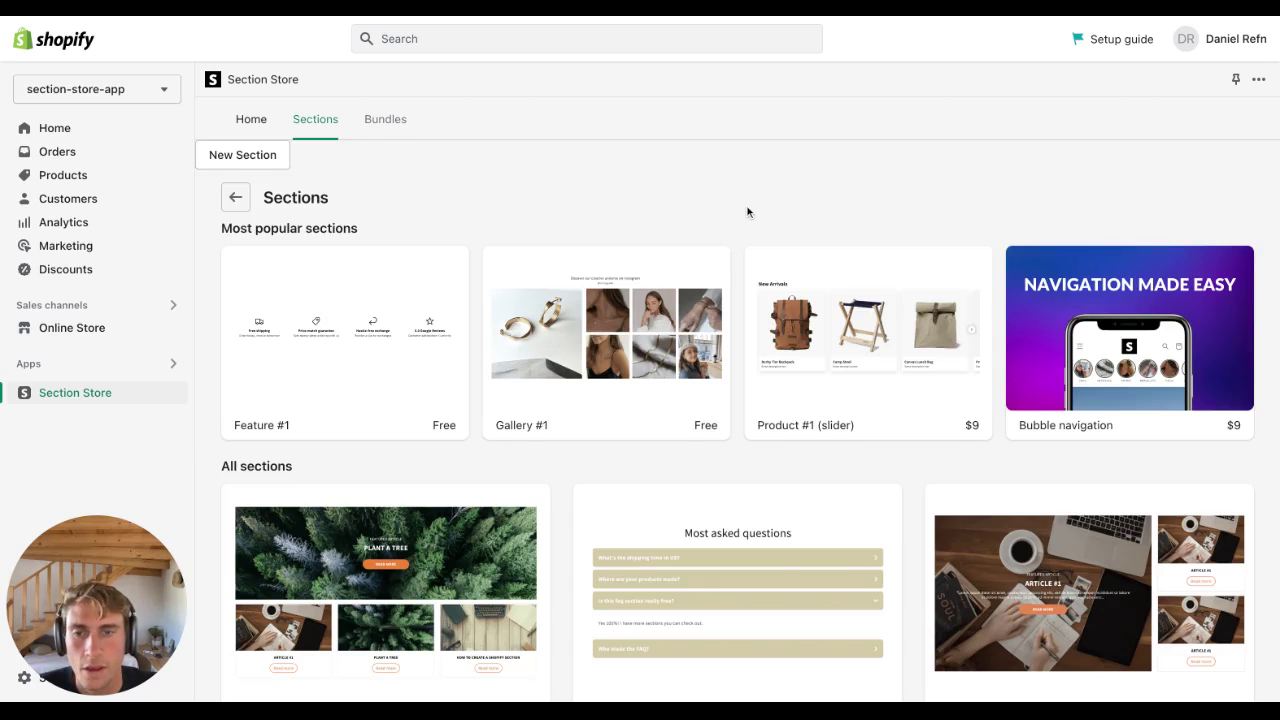
# Scroll the catalog to the 'Styling: Add to cart button #4' card and highlight its name.
pyautogui.scroll(-2, 747, 212)
pyautogui.scroll(2, 747, 212)
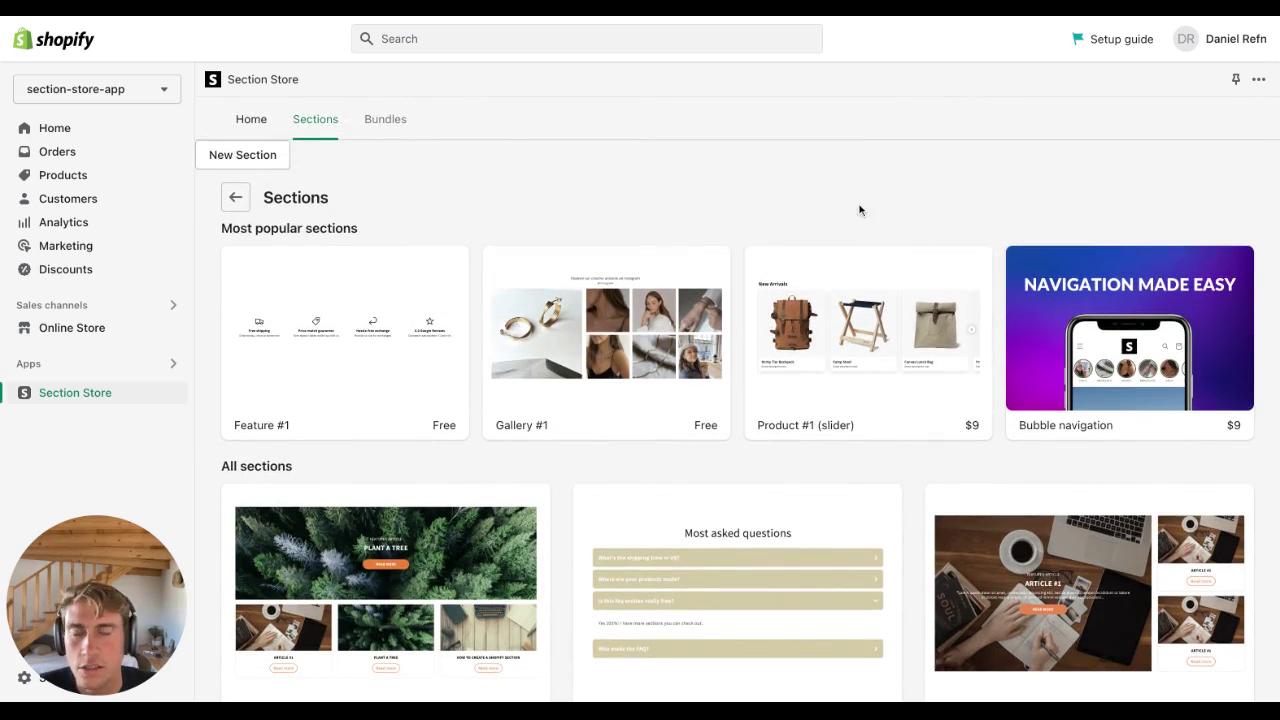
pyautogui.scroll(-2, 859, 210)
pyautogui.scroll(-4, 870, 254)
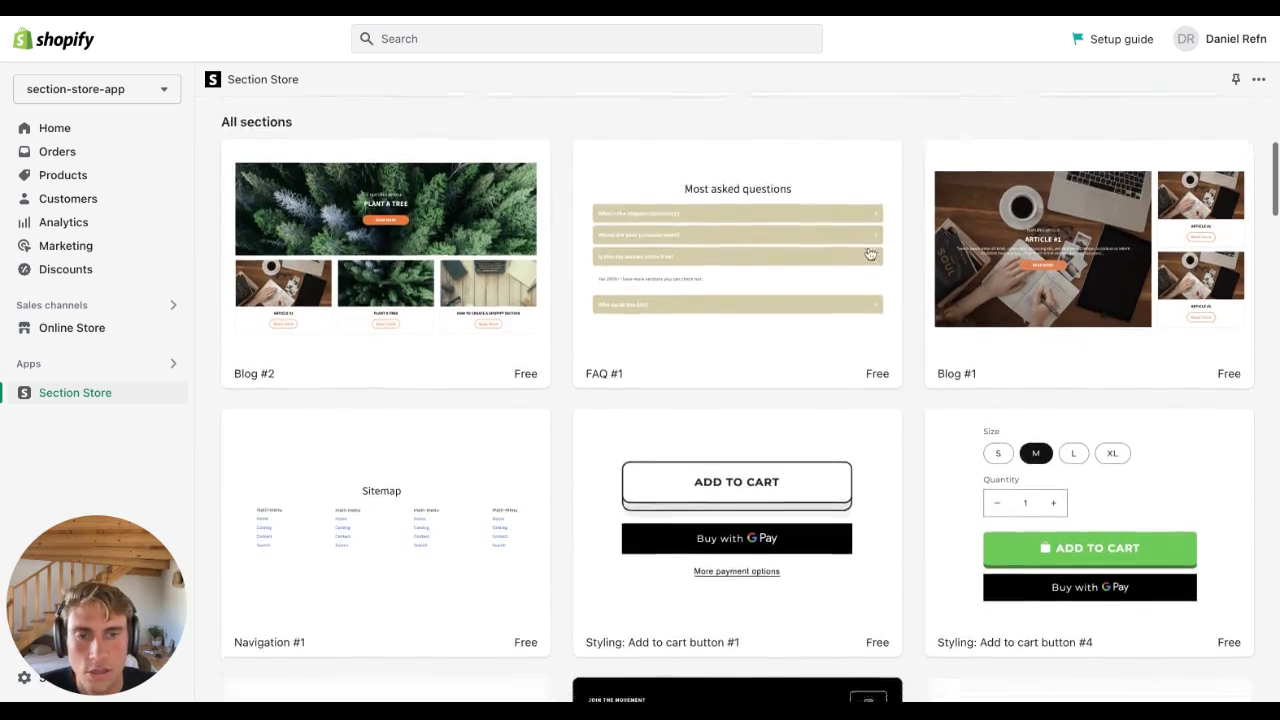
pyautogui.scroll(-1, 870, 254)
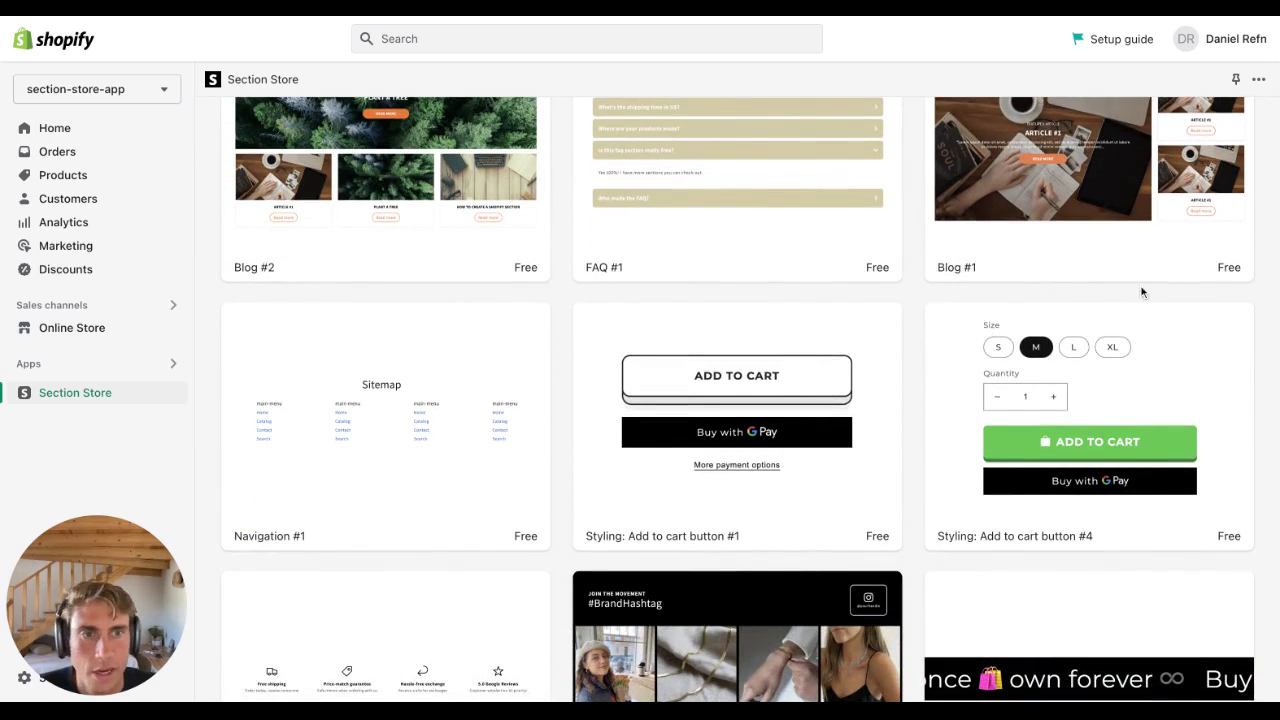
pyautogui.scroll(-1, 1160, 295)
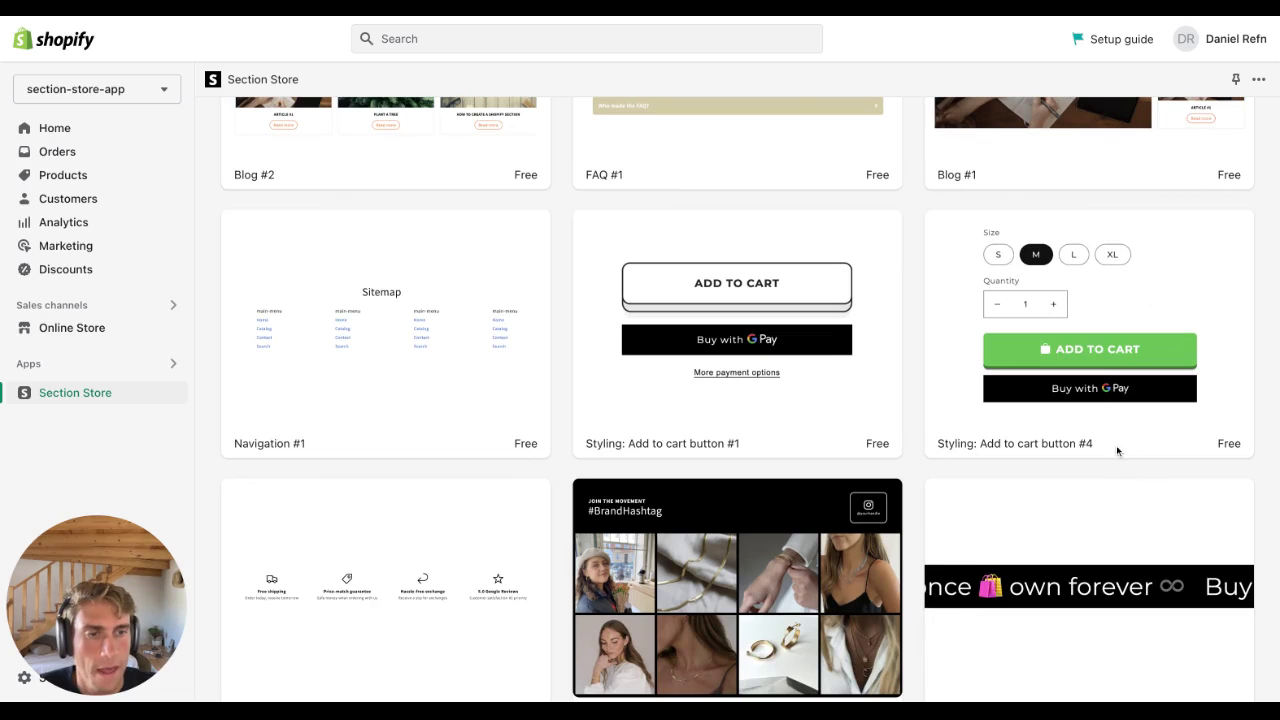
pyautogui.moveTo(1116, 442); pyautogui.dragTo(978, 443)
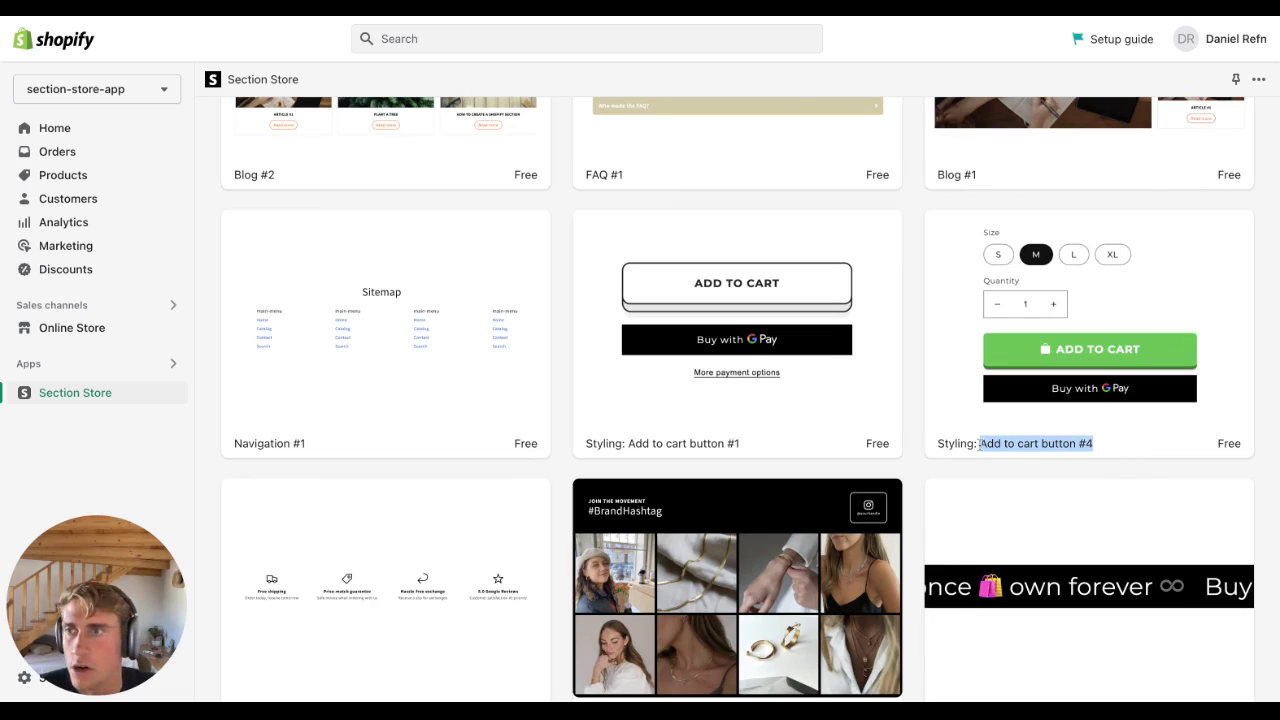
# Open the 'Styling: Add to cart button #4' details and claim it as a free section.
pyautogui.click(1130, 292)
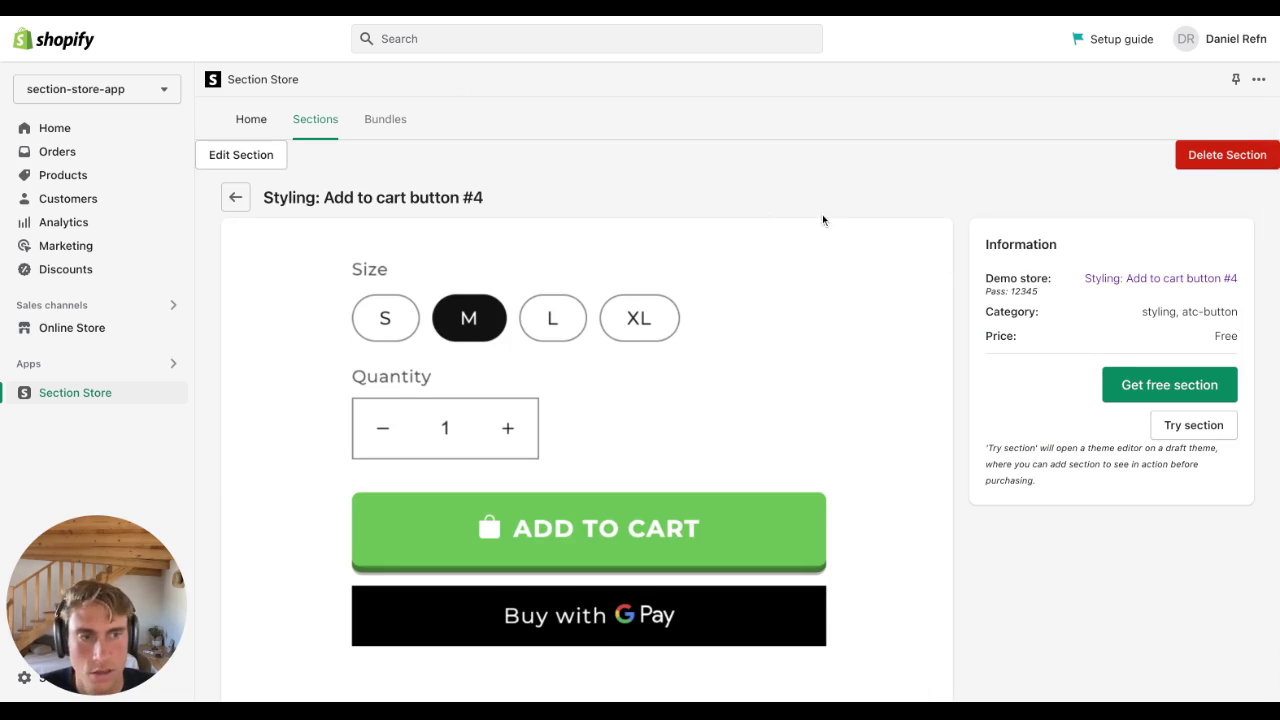
pyautogui.scroll(-2, 823, 216)
pyautogui.click(1150, 310)
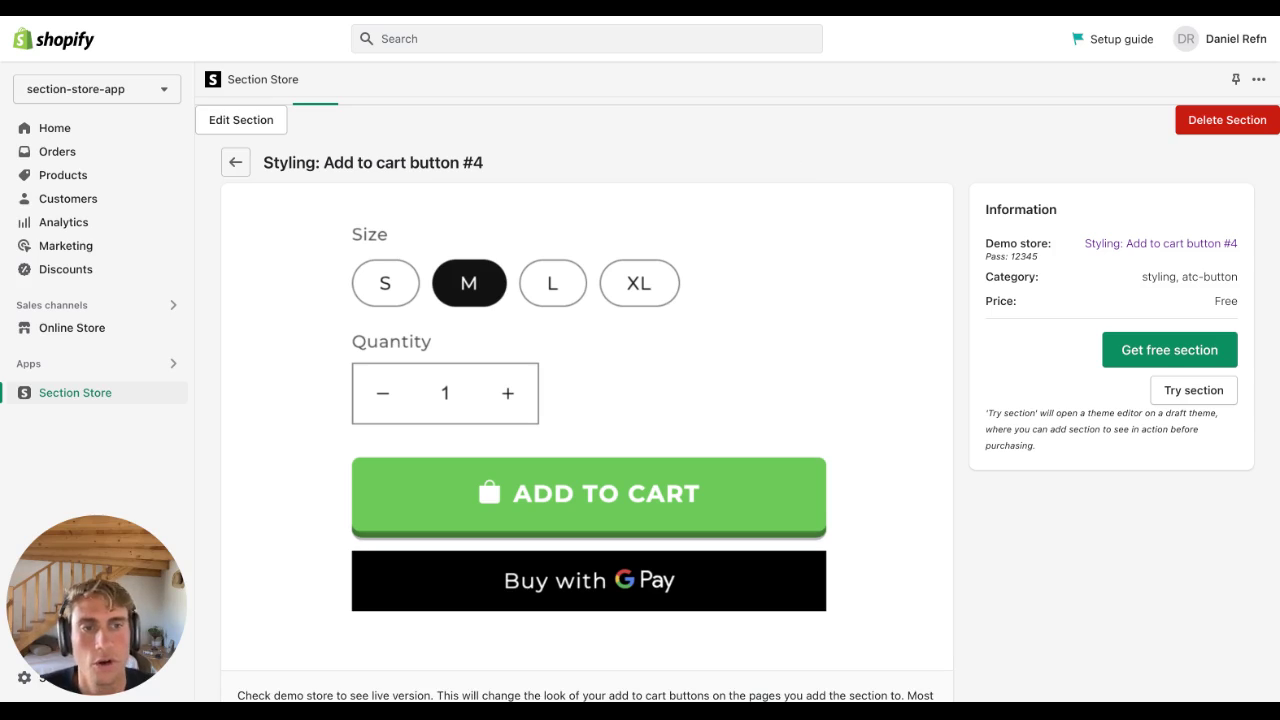
pyautogui.scroll(1, 1140, 246)
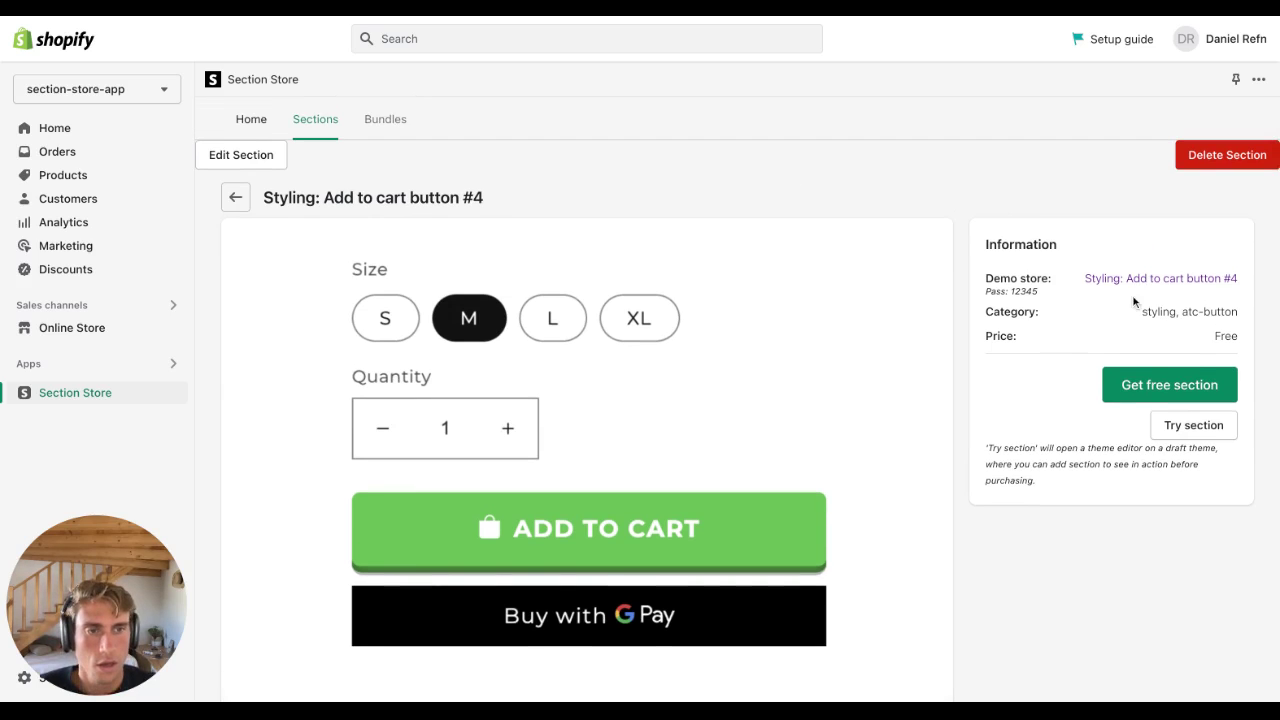
pyautogui.click(1203, 396)
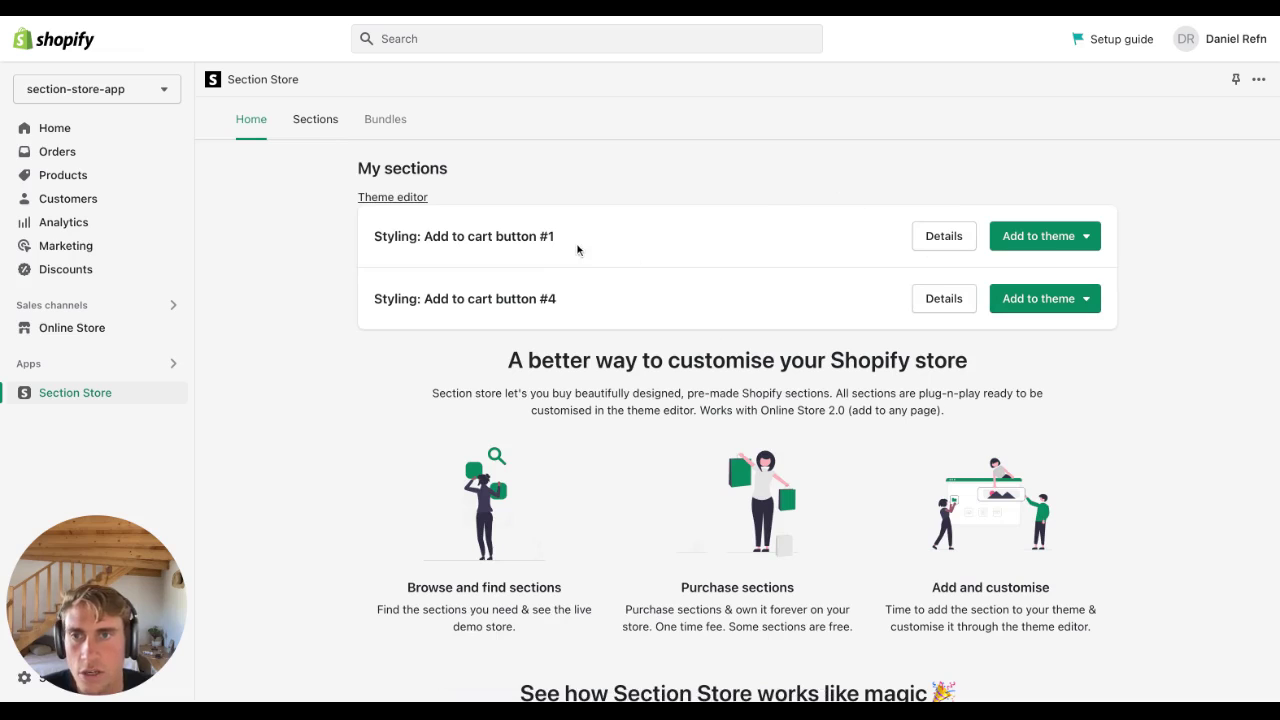
# Add the button #4 section to the Dawn (Live) theme.
pyautogui.click(1077, 299)
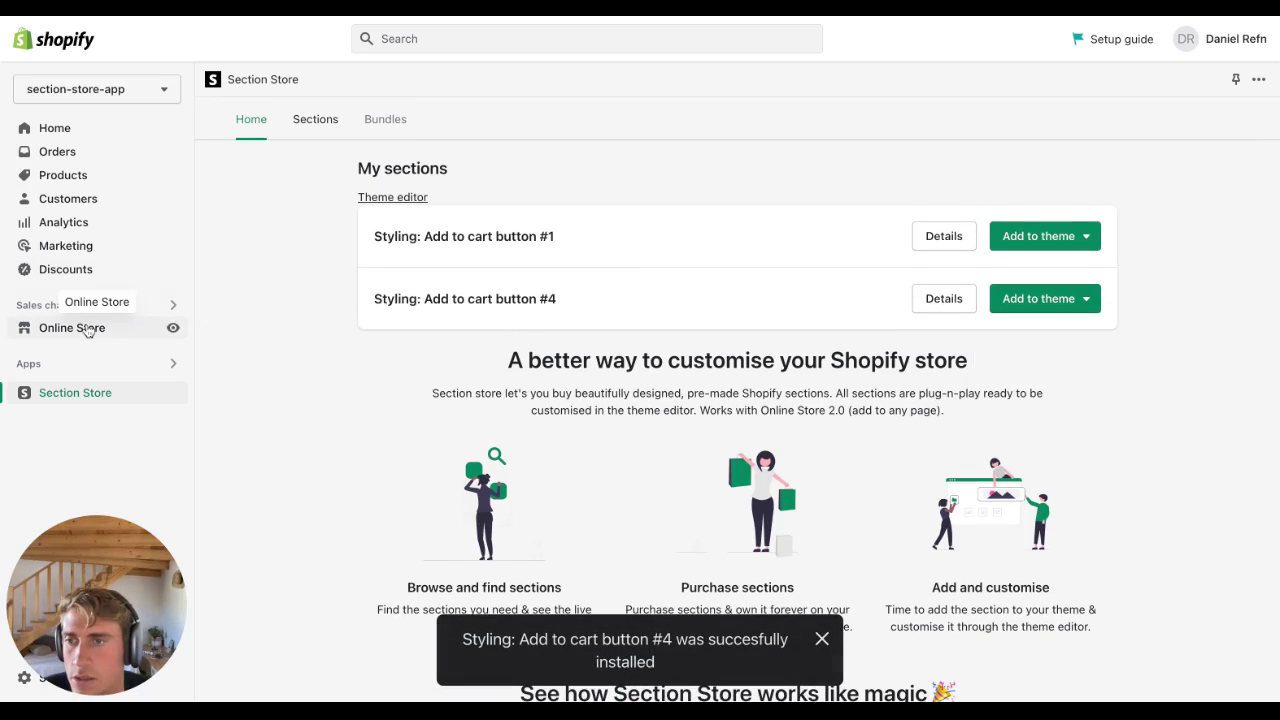
# Customize the live Dawn theme and switch the editor to the Products > Default product template.
pyautogui.click(72, 327)
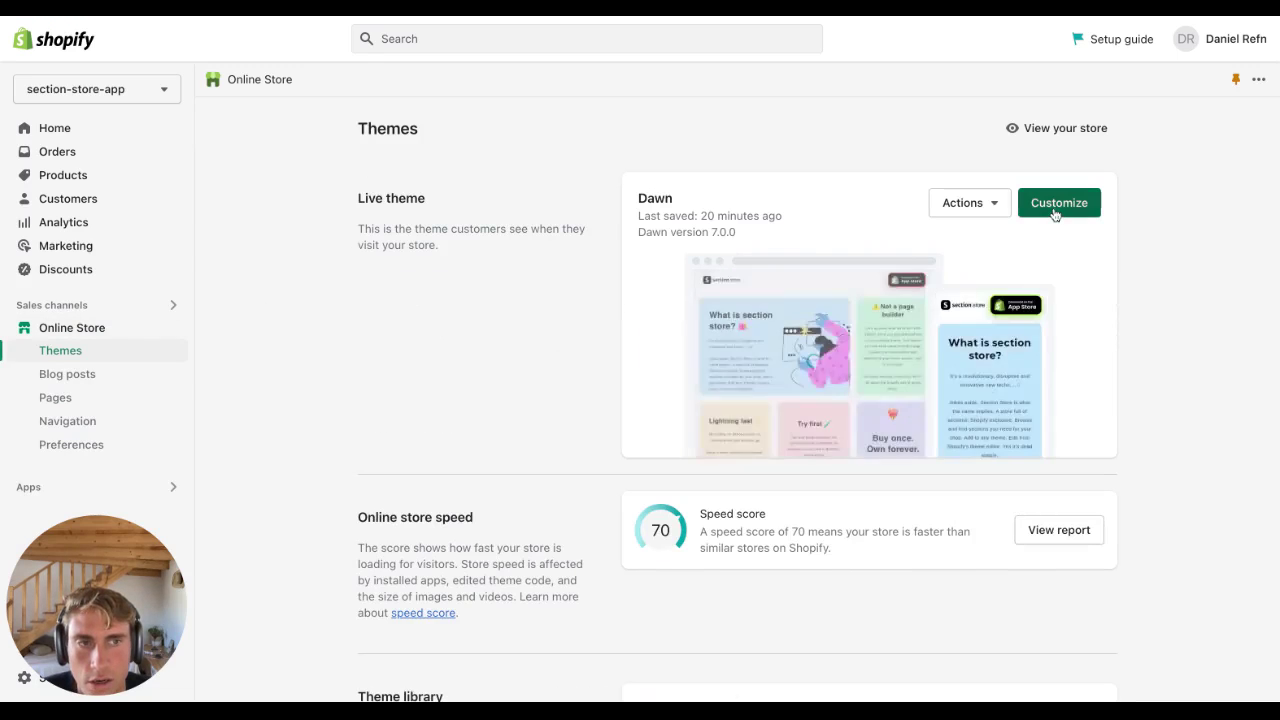
pyautogui.click(1055, 207)
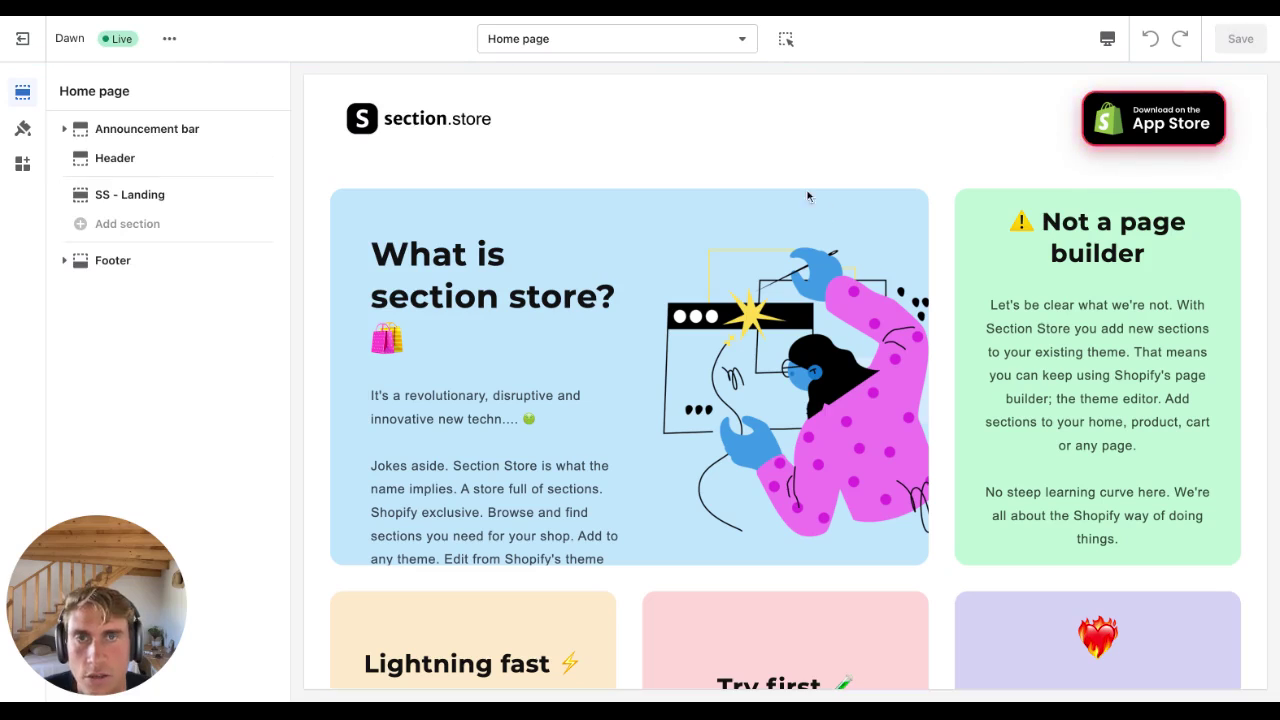
pyautogui.click(622, 42)
pyautogui.click(569, 160)
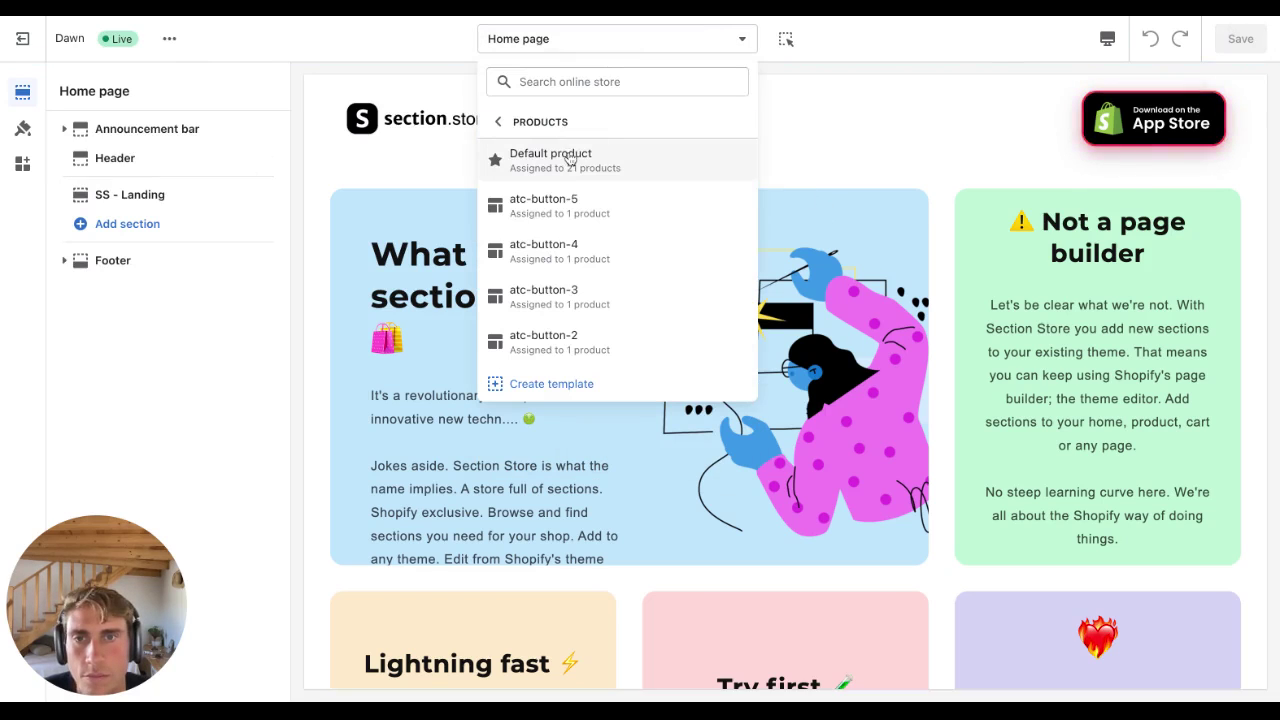
pyautogui.click(581, 165)
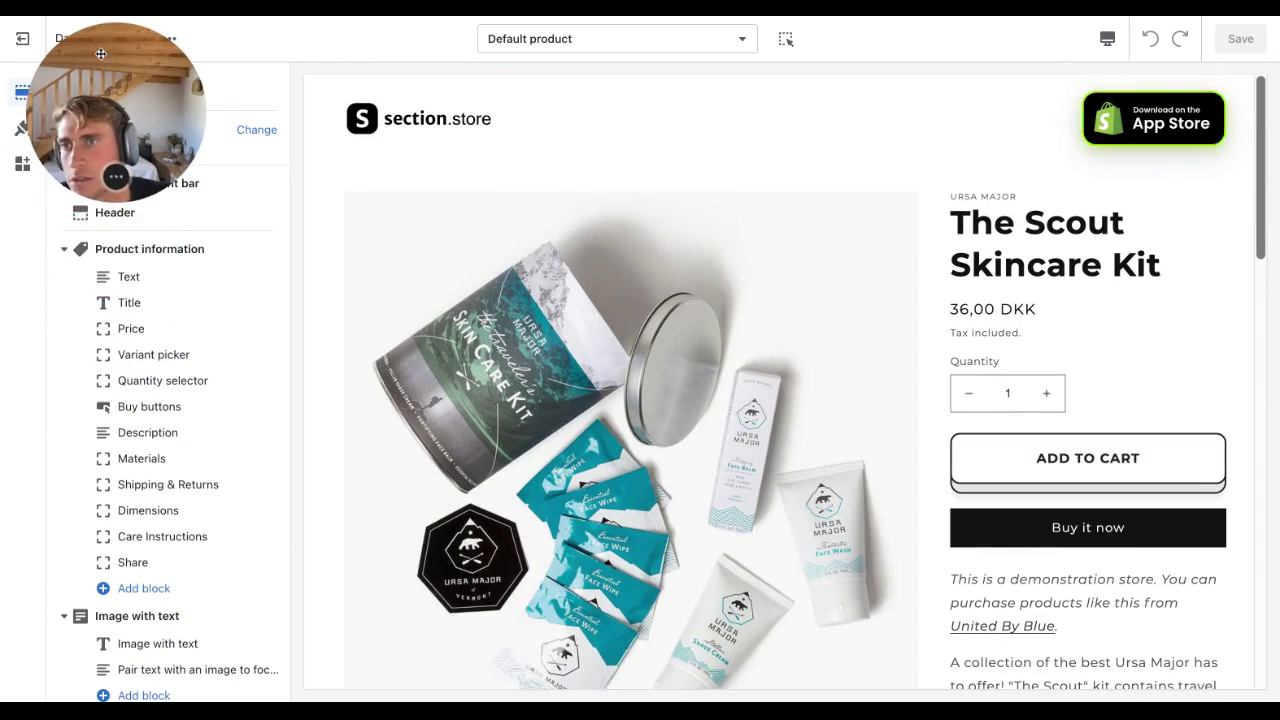
# Delete the SS - ATC Button #1 section from the product template and save the theme.
pyautogui.scroll(-5, 150, 424)
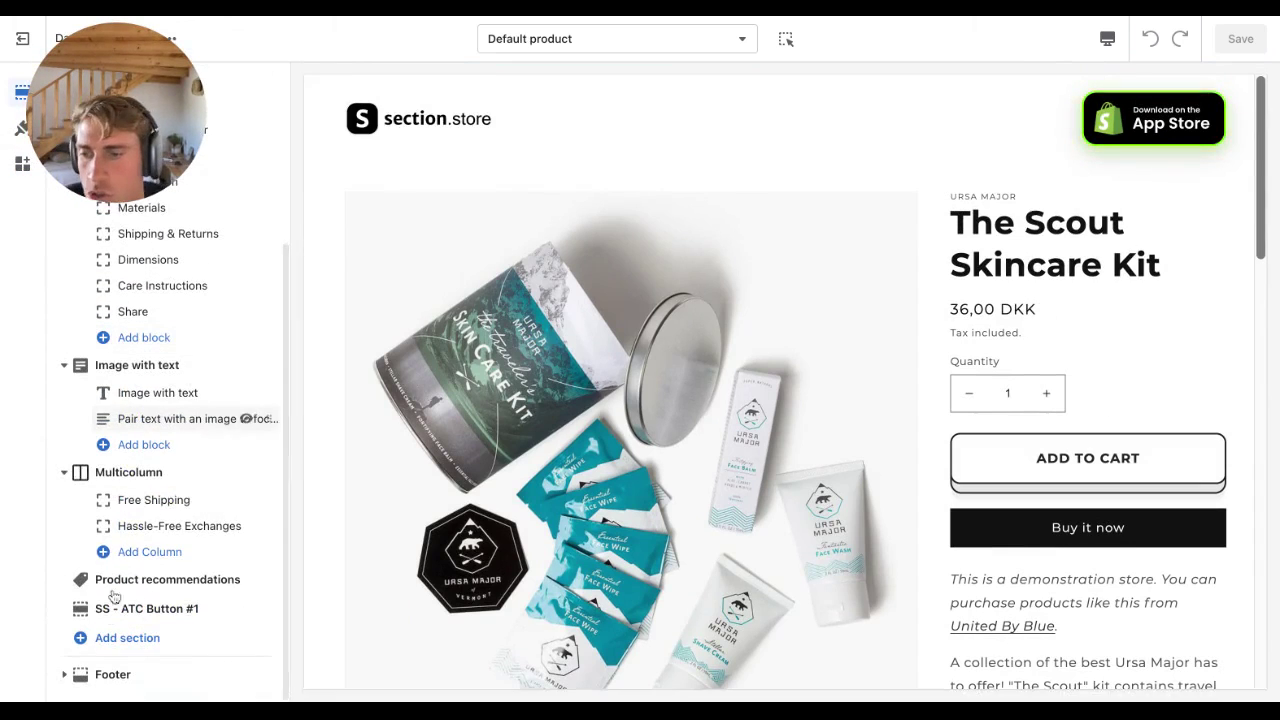
pyautogui.click(122, 608)
pyautogui.click(130, 678)
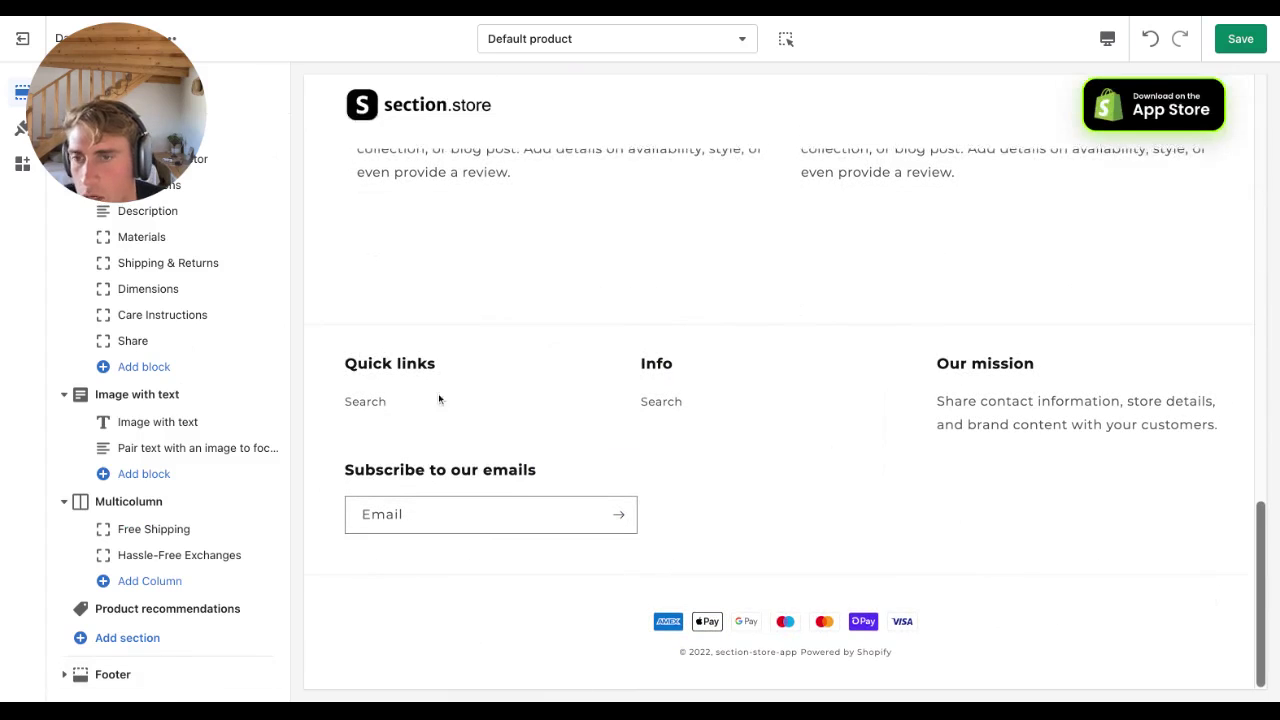
pyautogui.click(1240, 38)
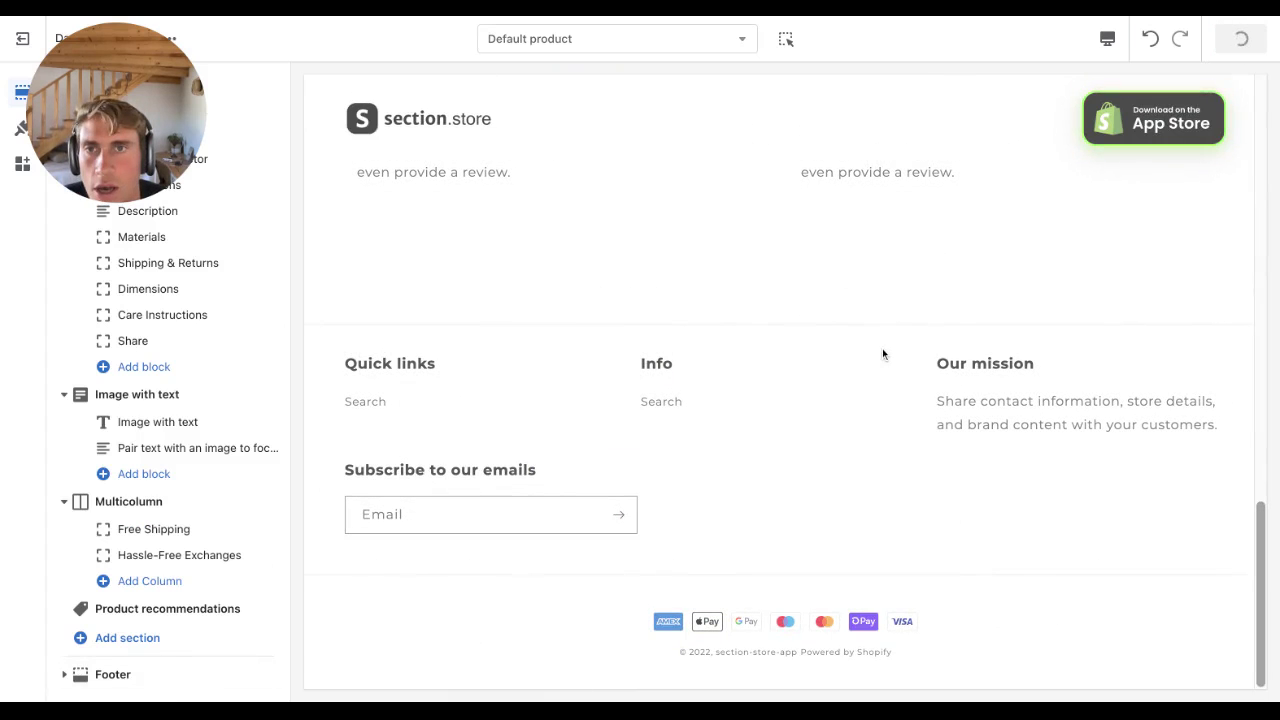
pyautogui.scroll(5, 1077, 300)
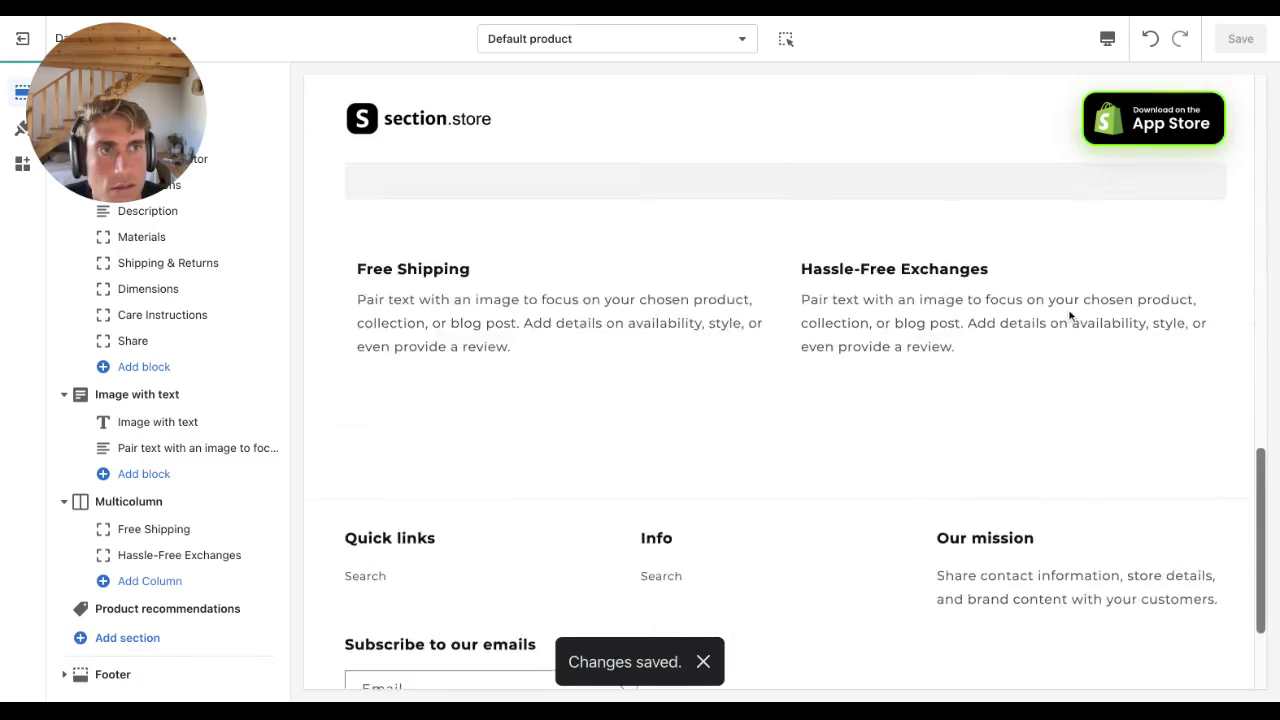
pyautogui.scroll(10, 1076, 312)
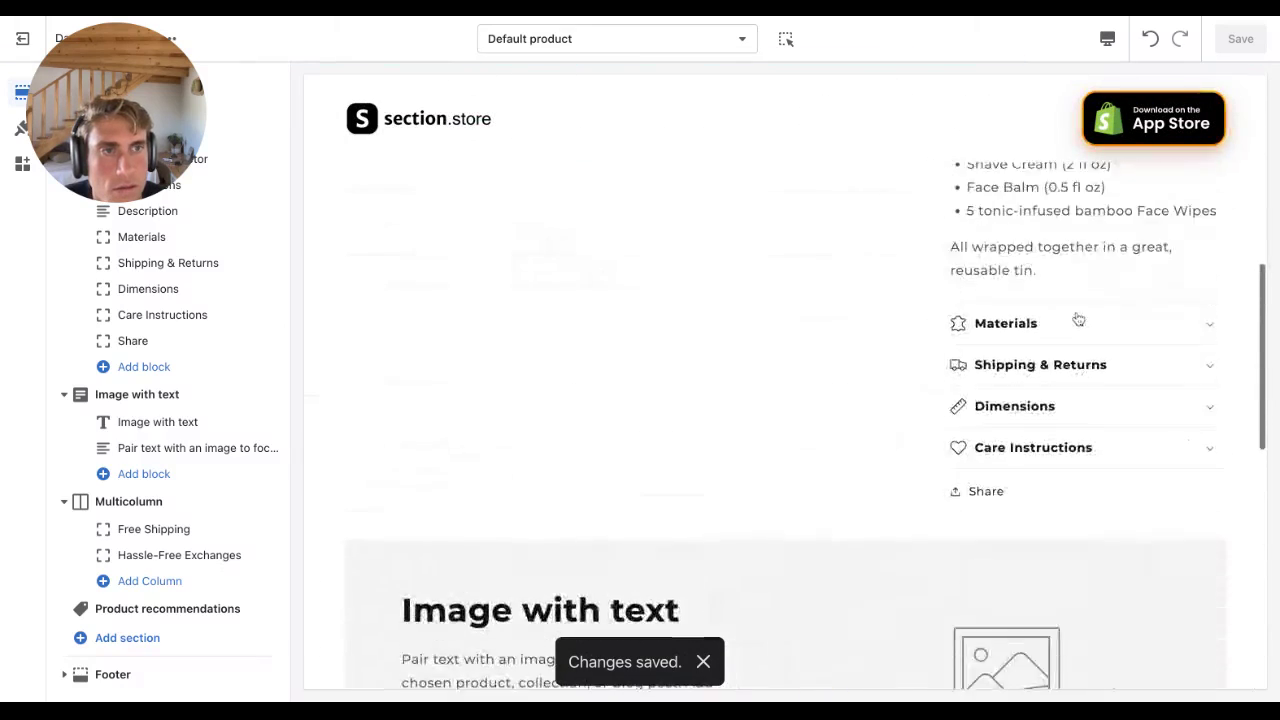
pyautogui.scroll(3, 1078, 316)
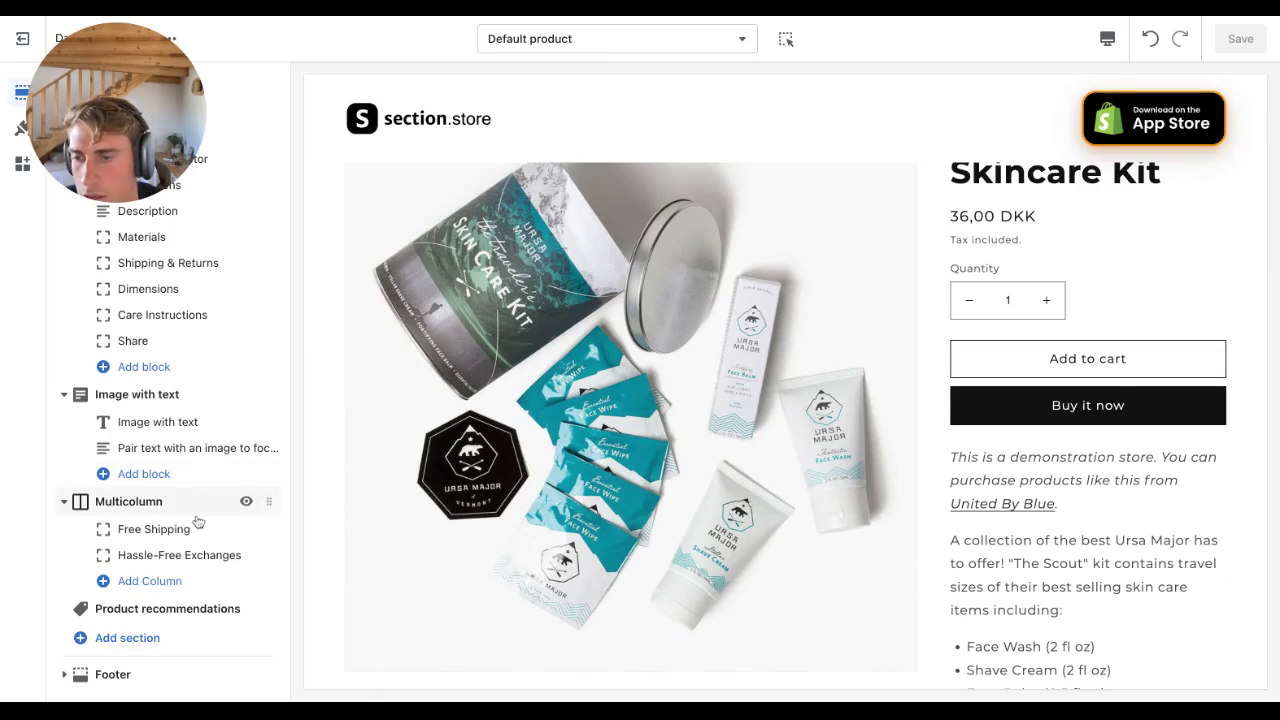
# Search 'ss - atc' in Add section, insert SS - ATC Button #4, and save the template.
pyautogui.click(127, 640)
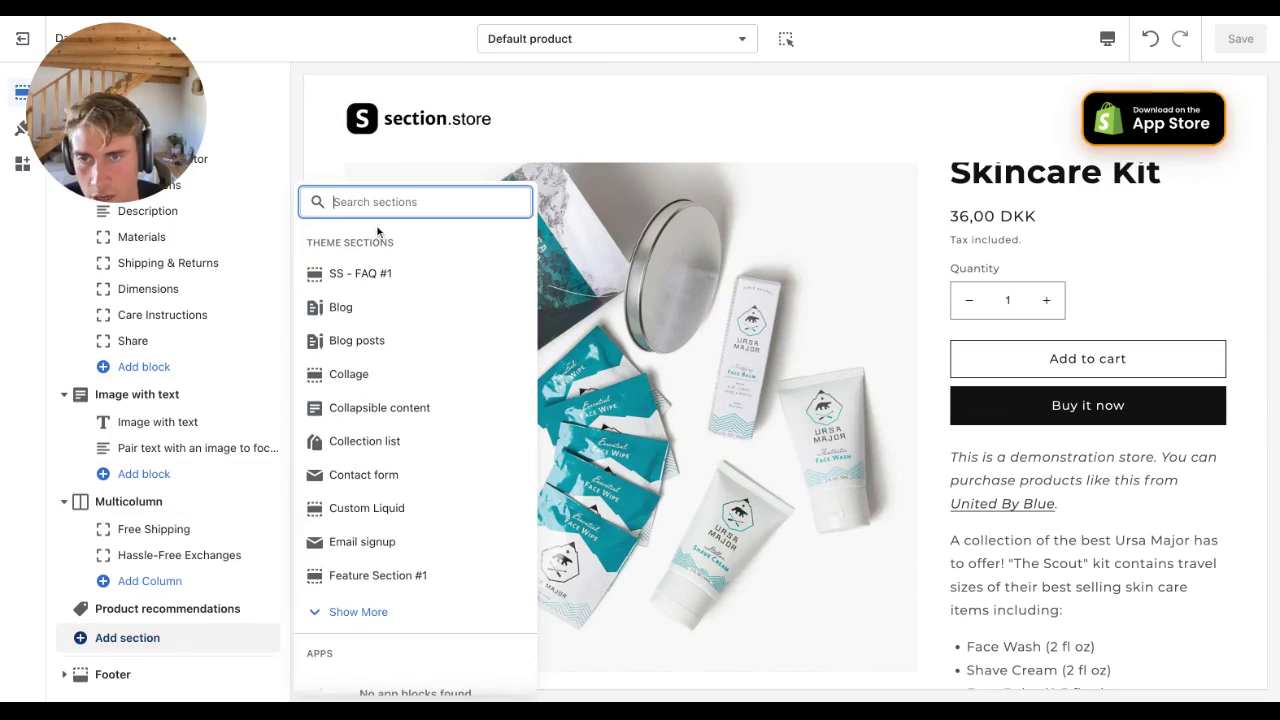
pyautogui.write('ss')
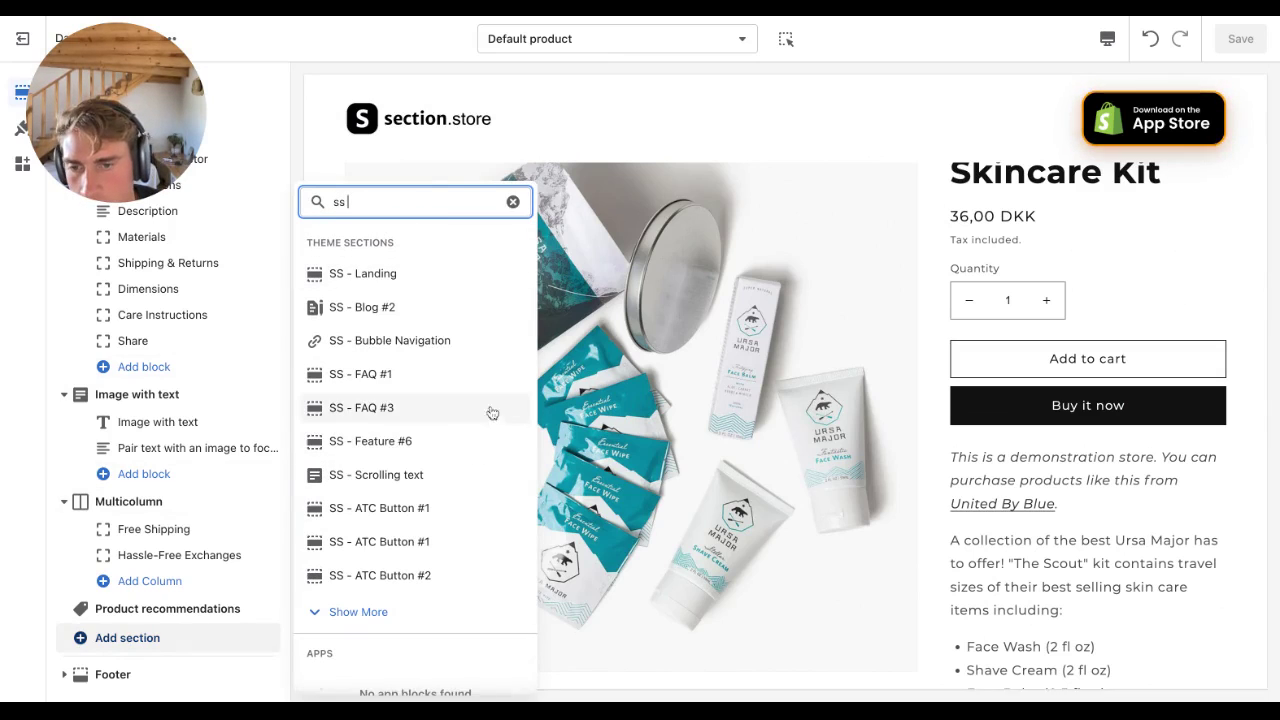
pyautogui.write(' - ')
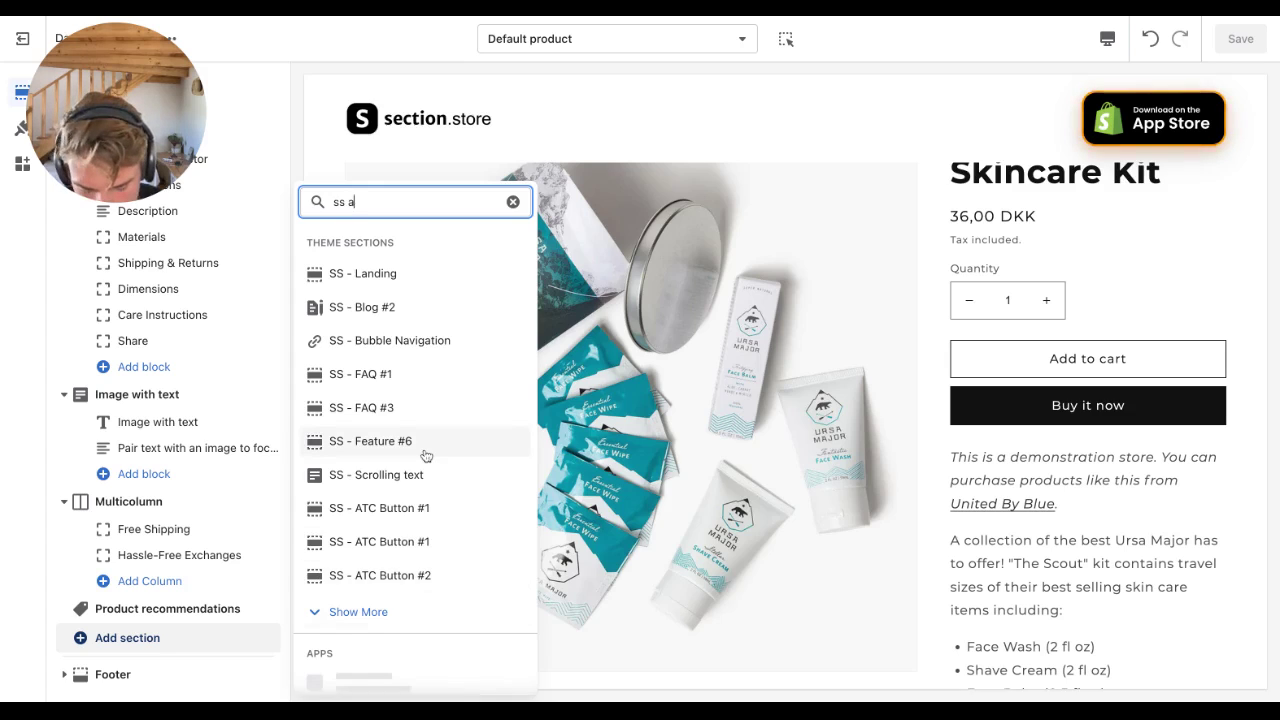
pyautogui.write('atc')
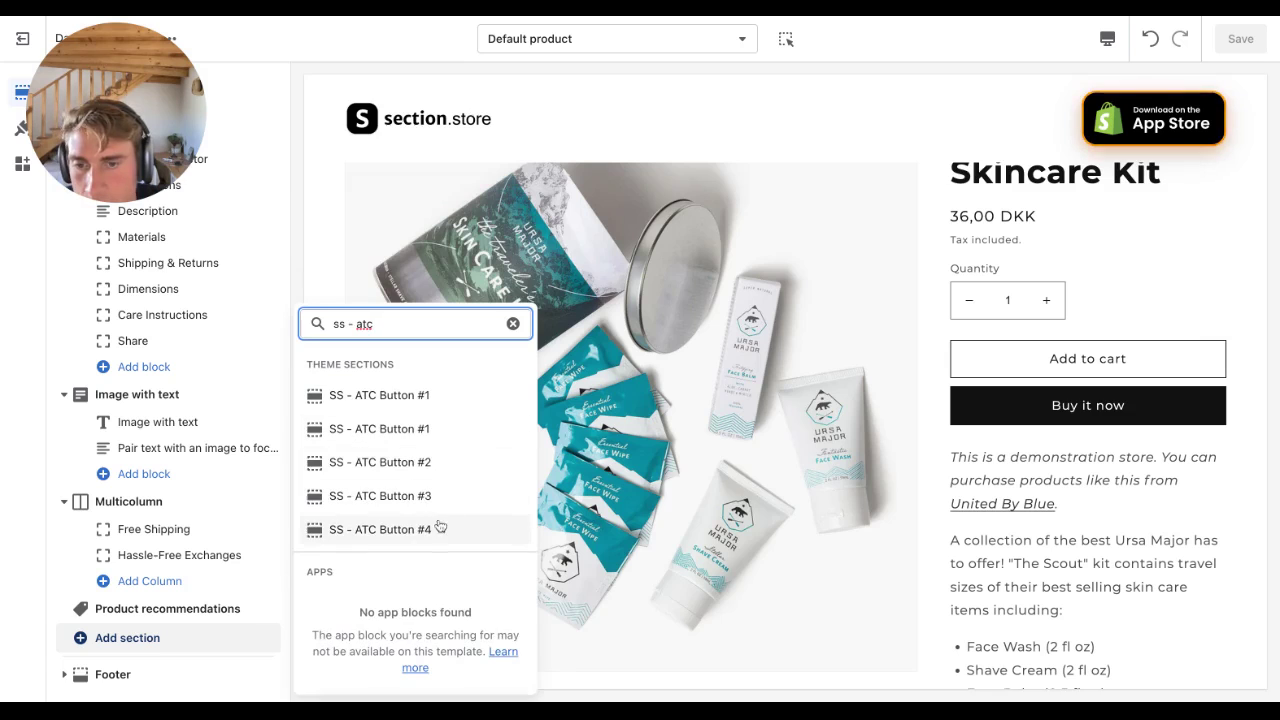
pyautogui.click(436, 528)
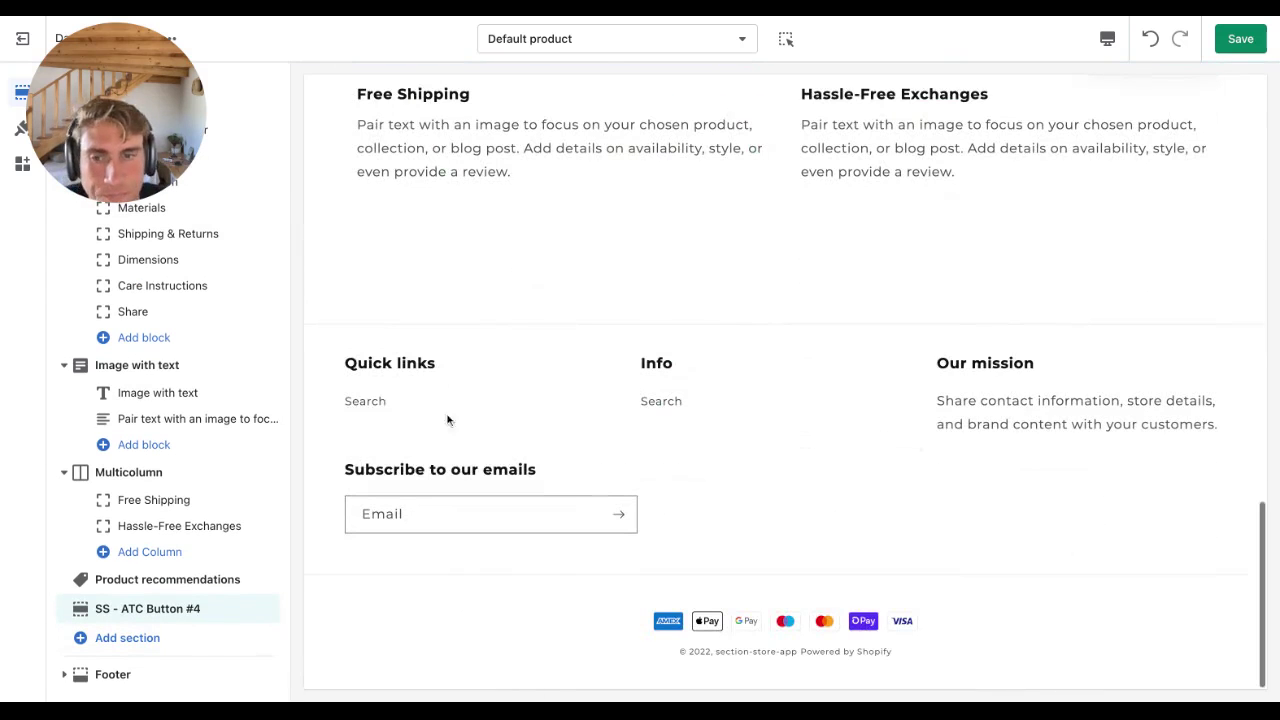
pyautogui.click(1242, 40)
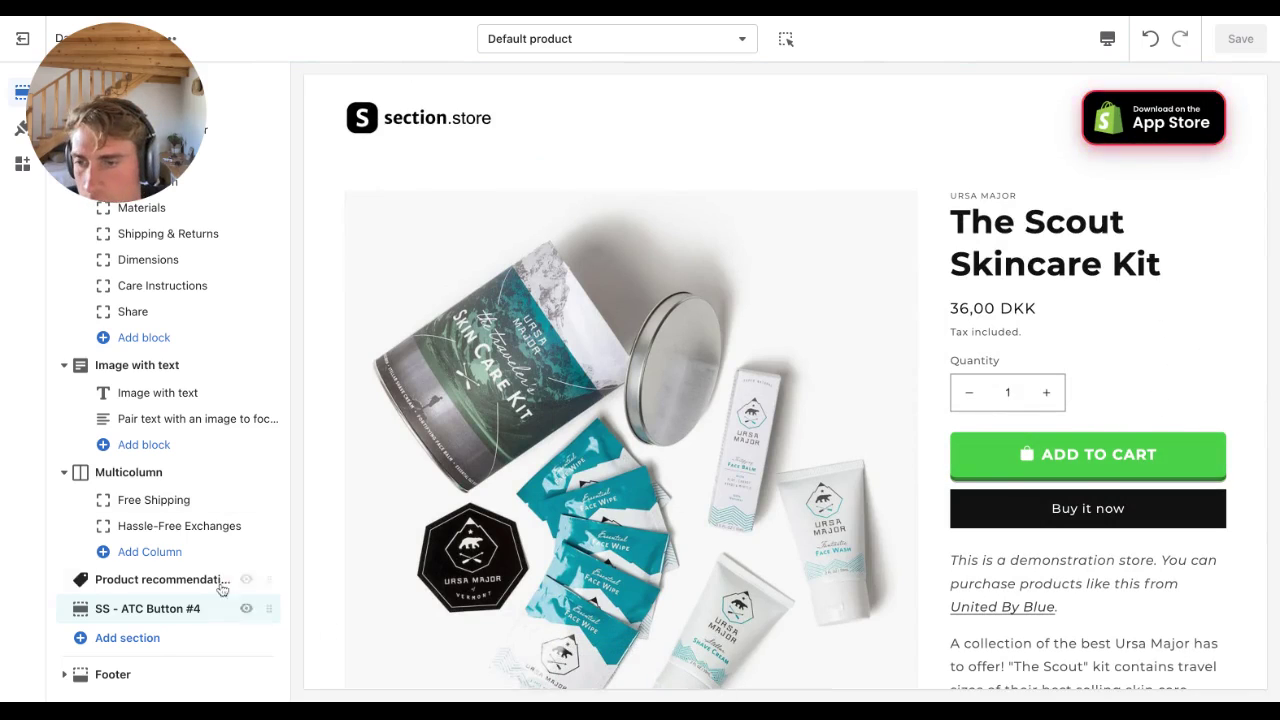
# In the SS - ATC Button #4 settings, set Button color to red #BE3F3F.
pyautogui.click(232, 608)
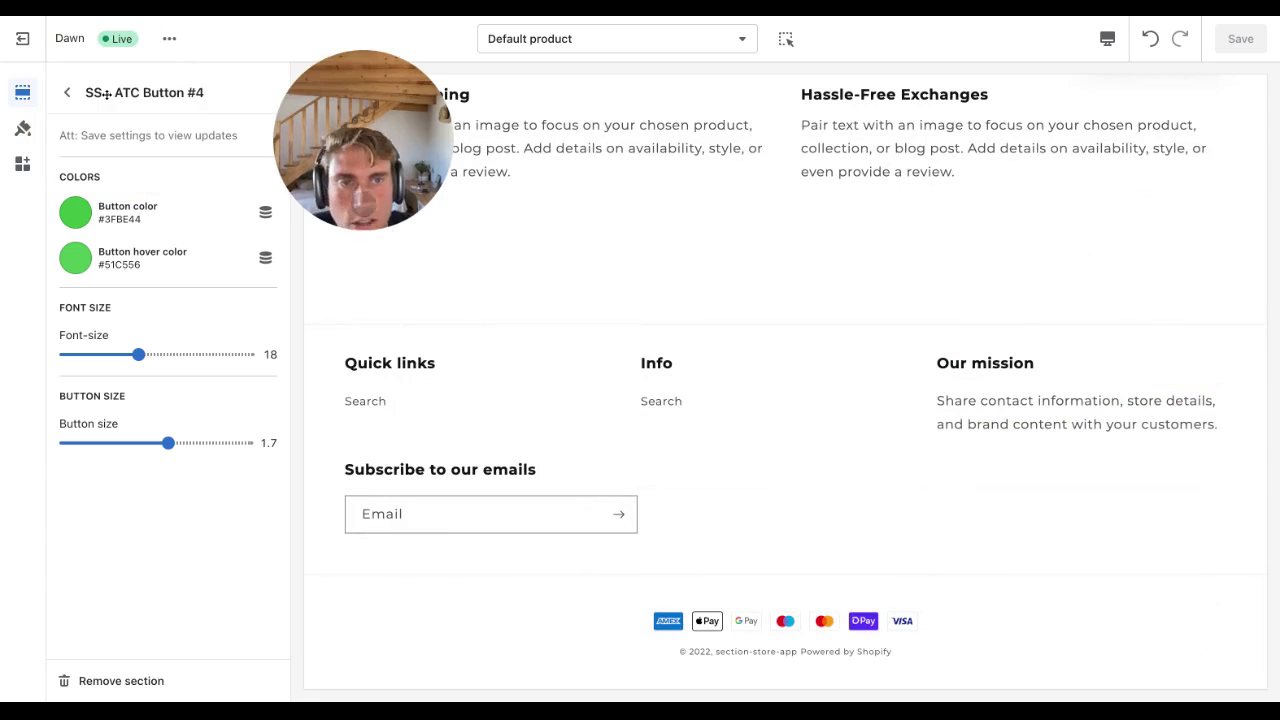
pyautogui.moveTo(366, 136); pyautogui.dragTo(553, 144)
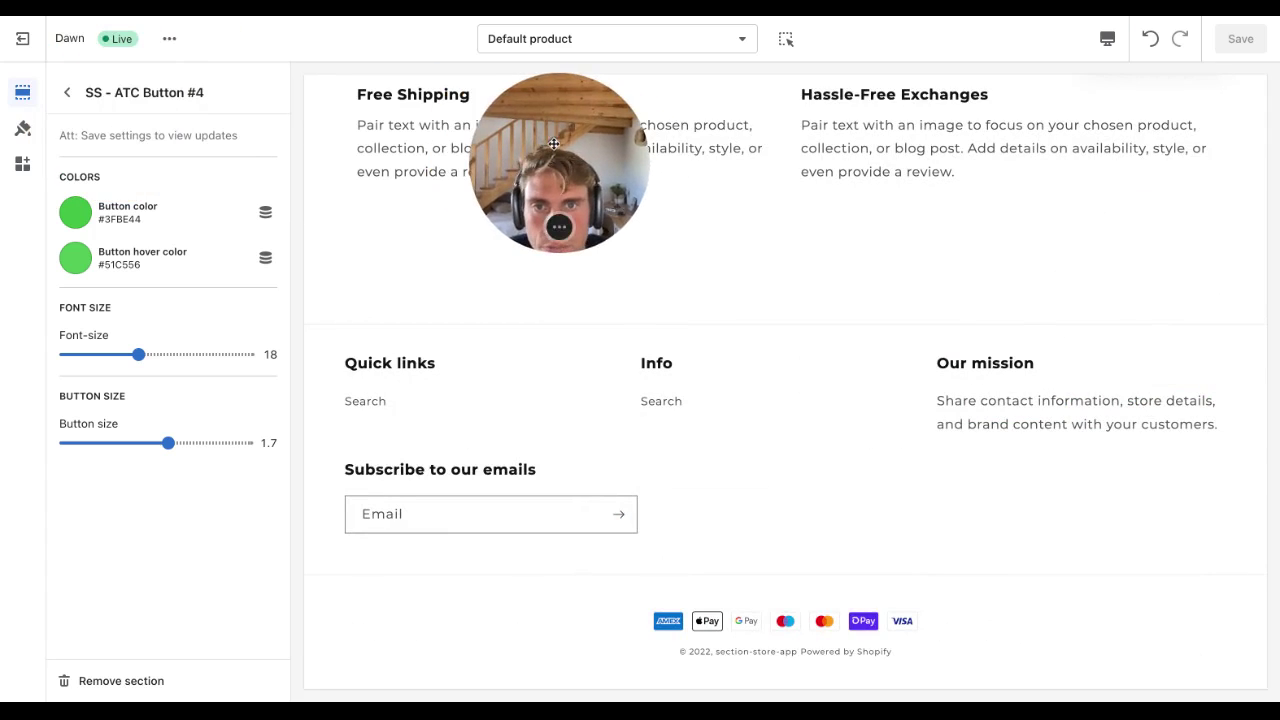
pyautogui.scroll(10, 797, 314)
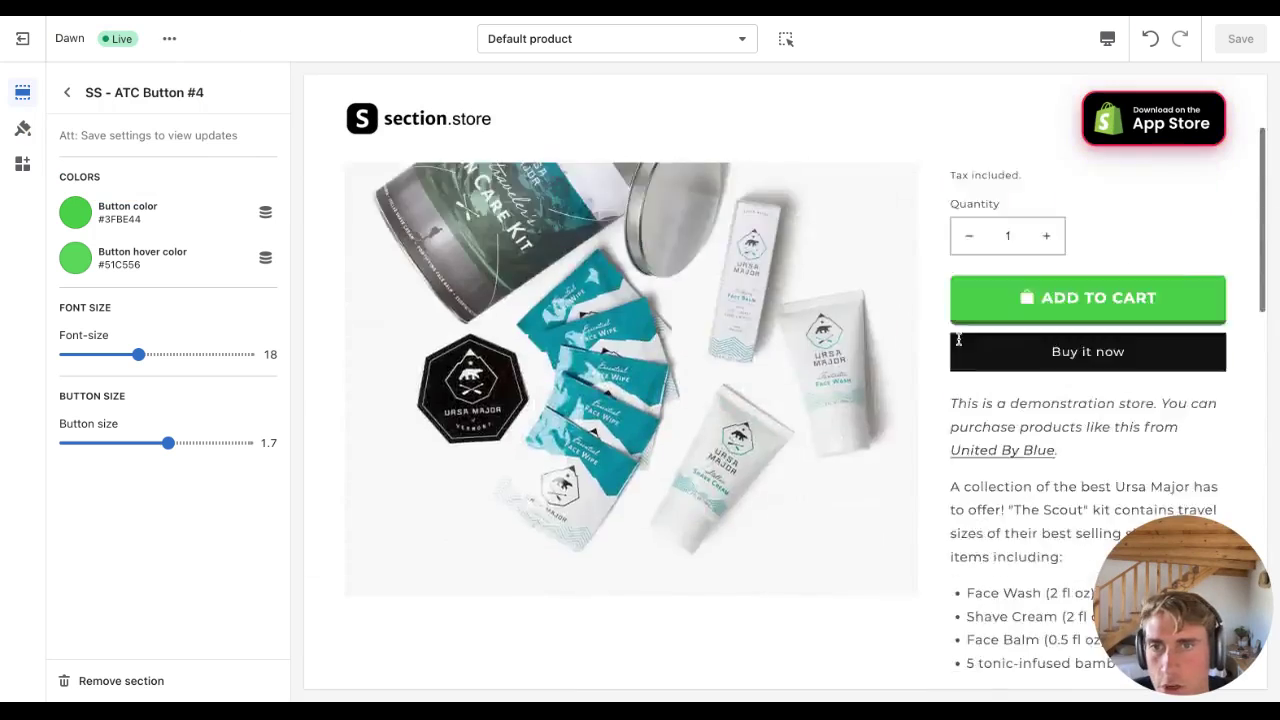
pyautogui.scroll(3, 958, 340)
pyautogui.scroll(-2, 700, 270)
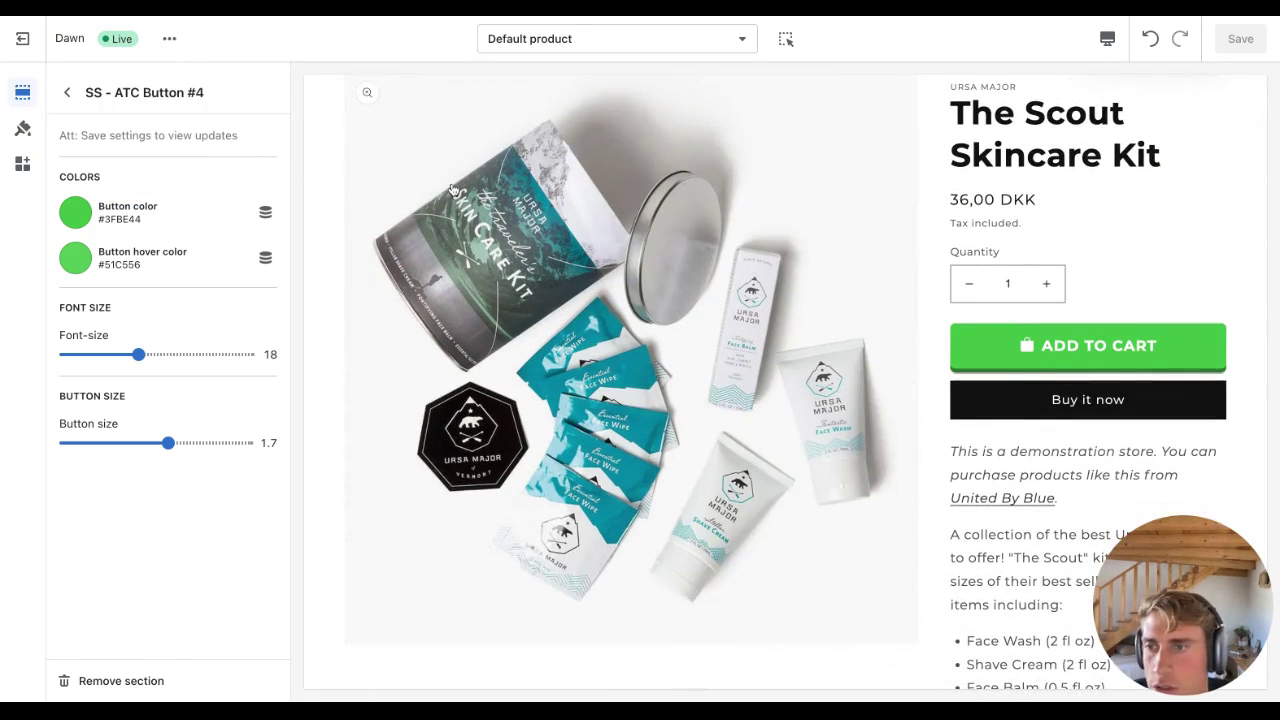
pyautogui.click(76, 214)
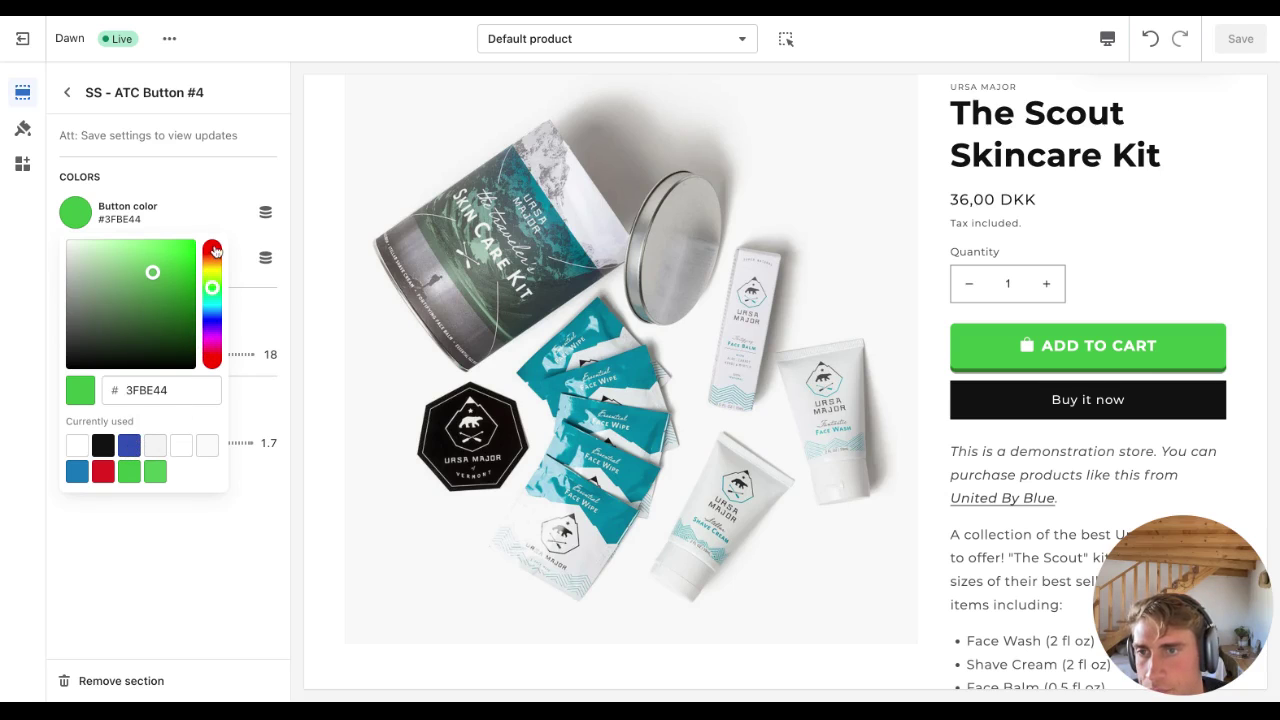
pyautogui.click(212, 250)
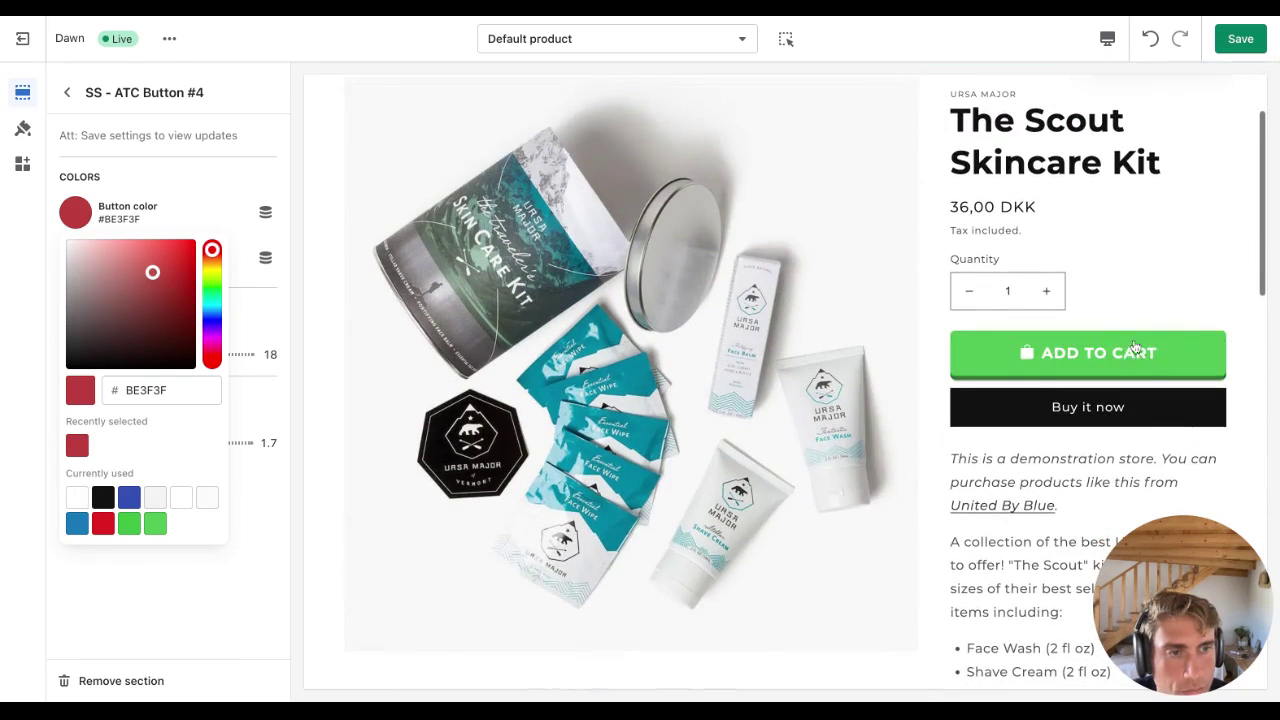
pyautogui.click(282, 160)
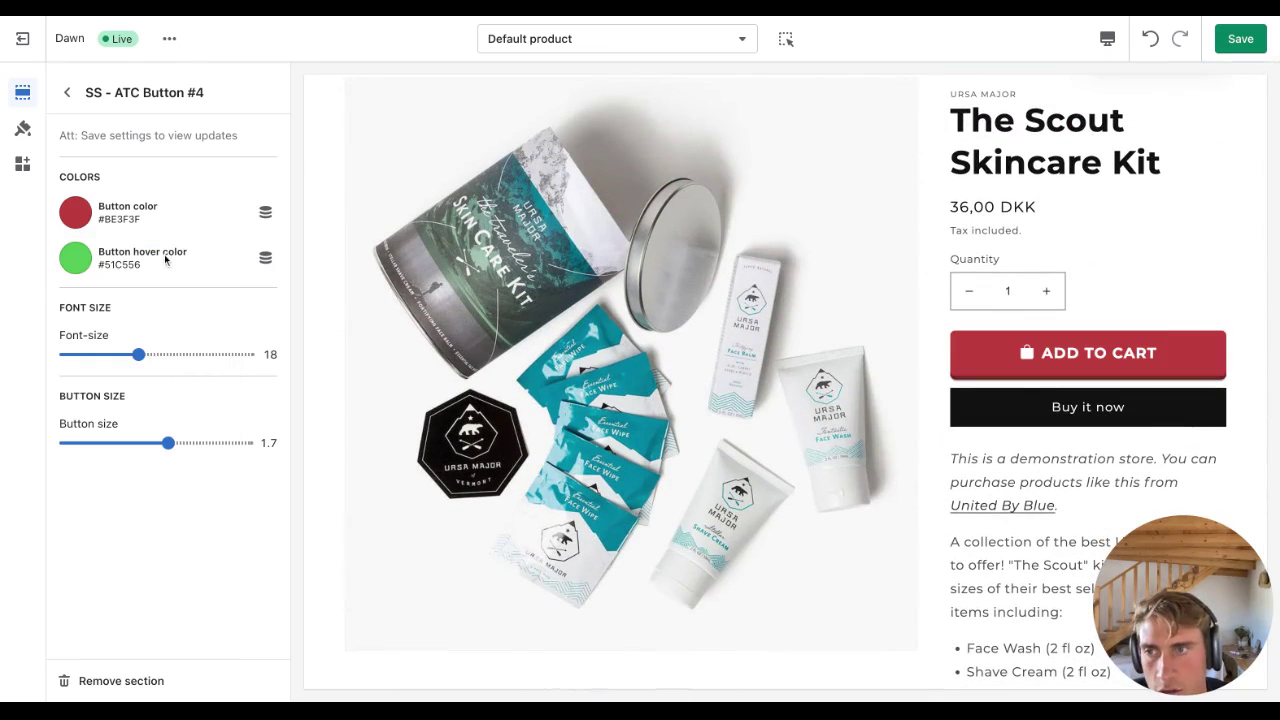
# Set the Button hover color to the red shade #BF4F4F.
pyautogui.click(86, 262)
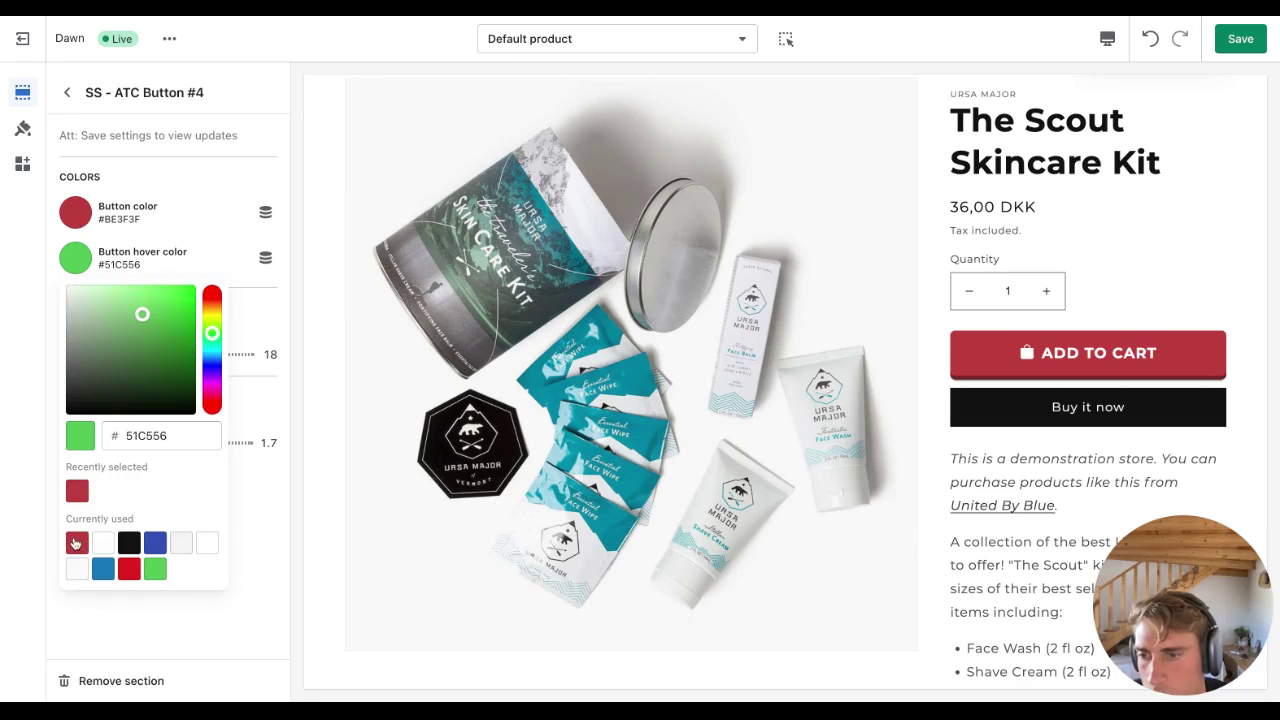
pyautogui.click(76, 543)
pyautogui.moveTo(154, 316); pyautogui.dragTo(142, 317)
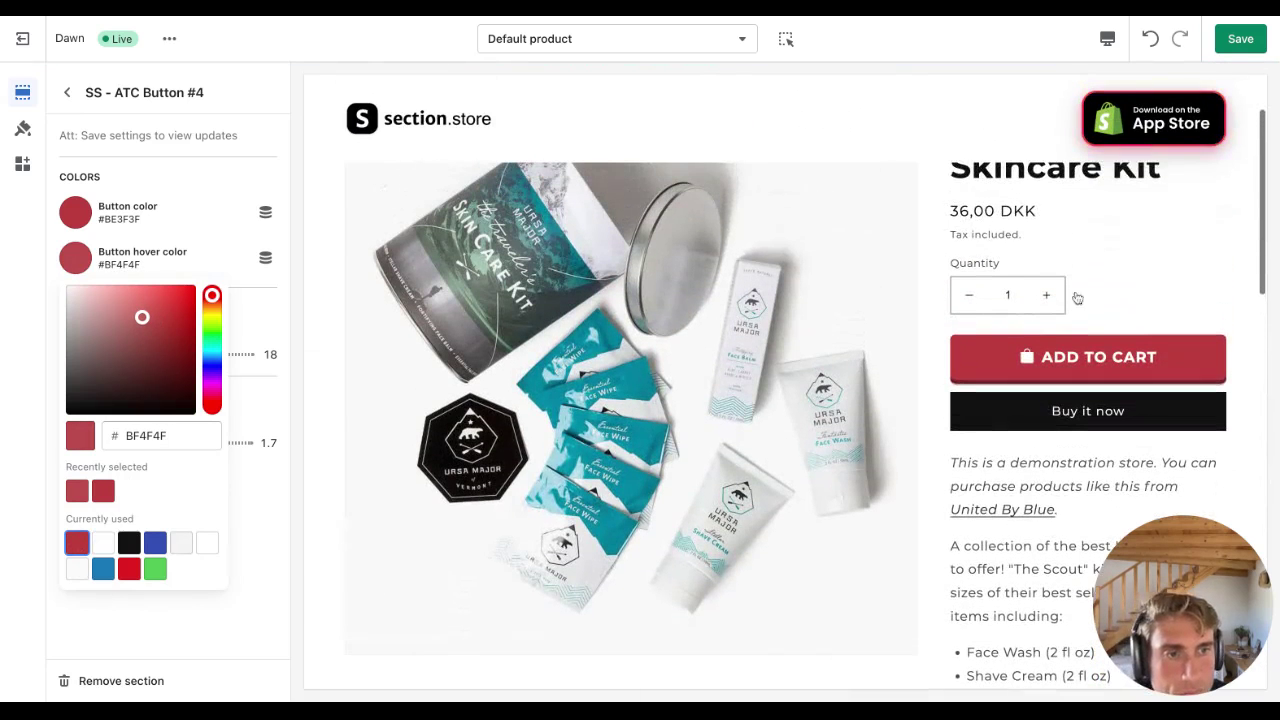
# Try font size 24 and save, then settle the Font-size slider on 20 and save again.
pyautogui.click(297, 302)
pyautogui.moveTo(139, 354); pyautogui.dragTo(174, 354)
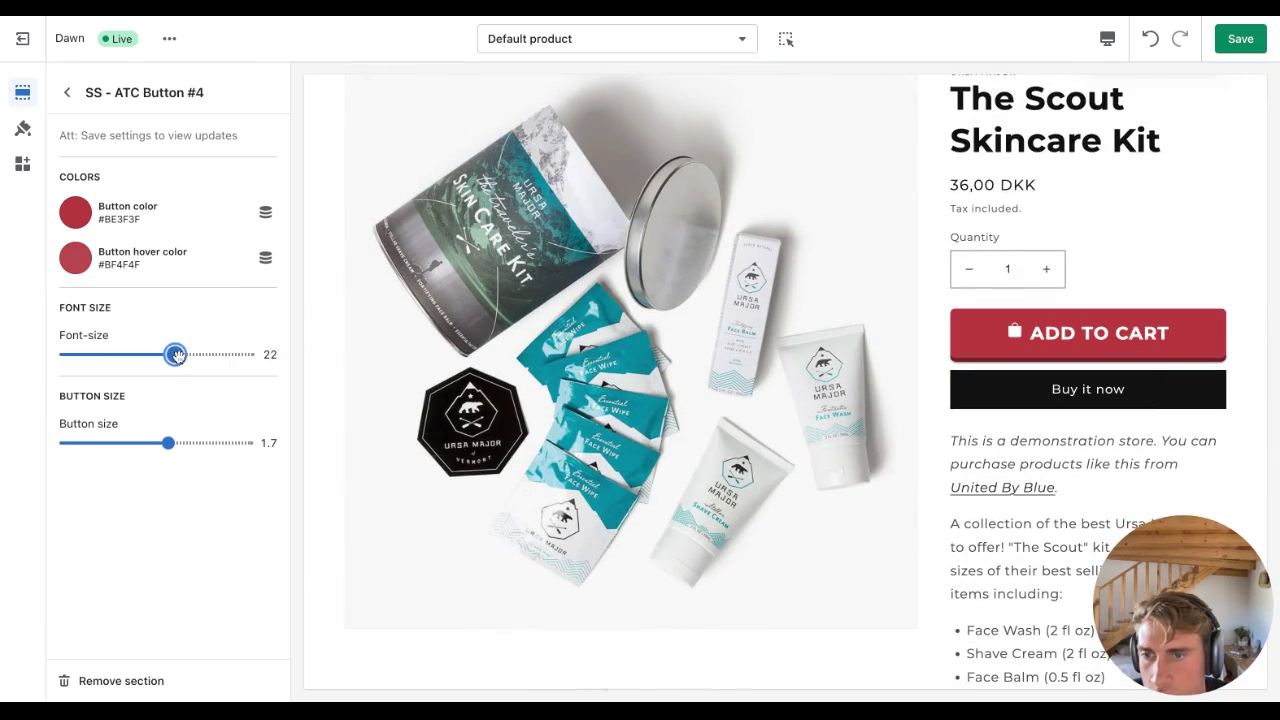
pyautogui.moveTo(175, 354); pyautogui.dragTo(193, 354)
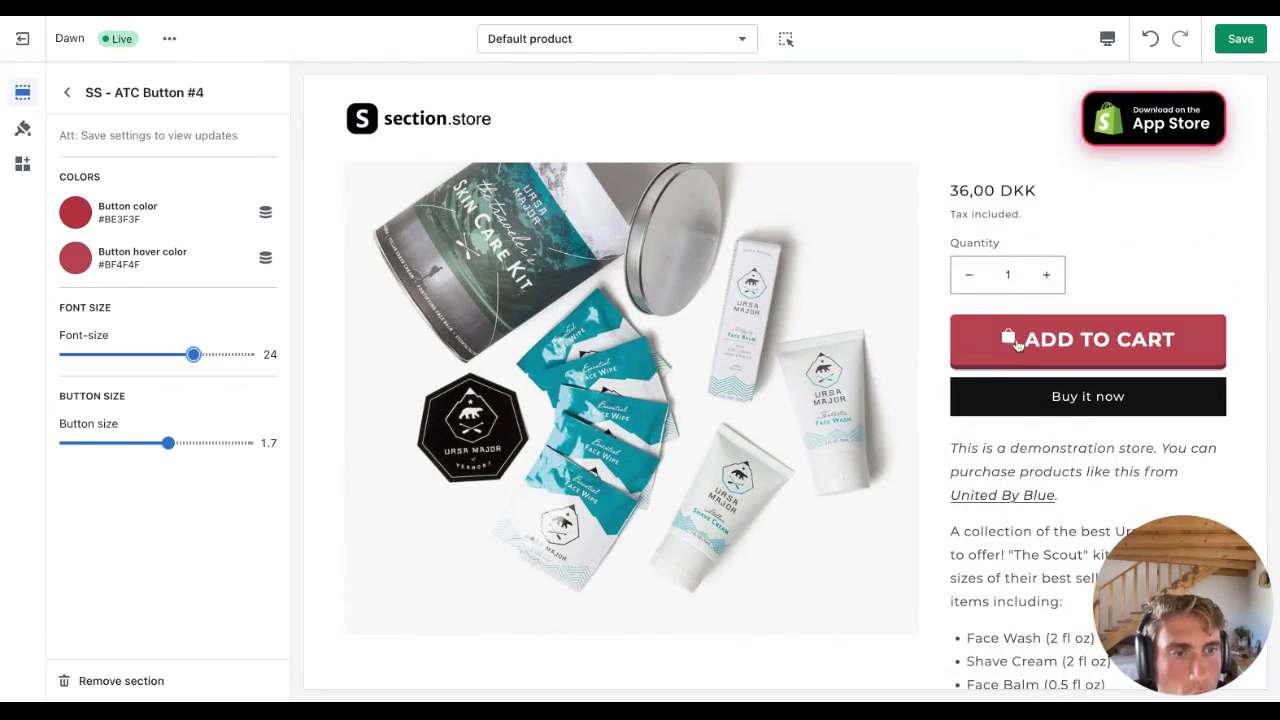
pyautogui.click(1240, 40)
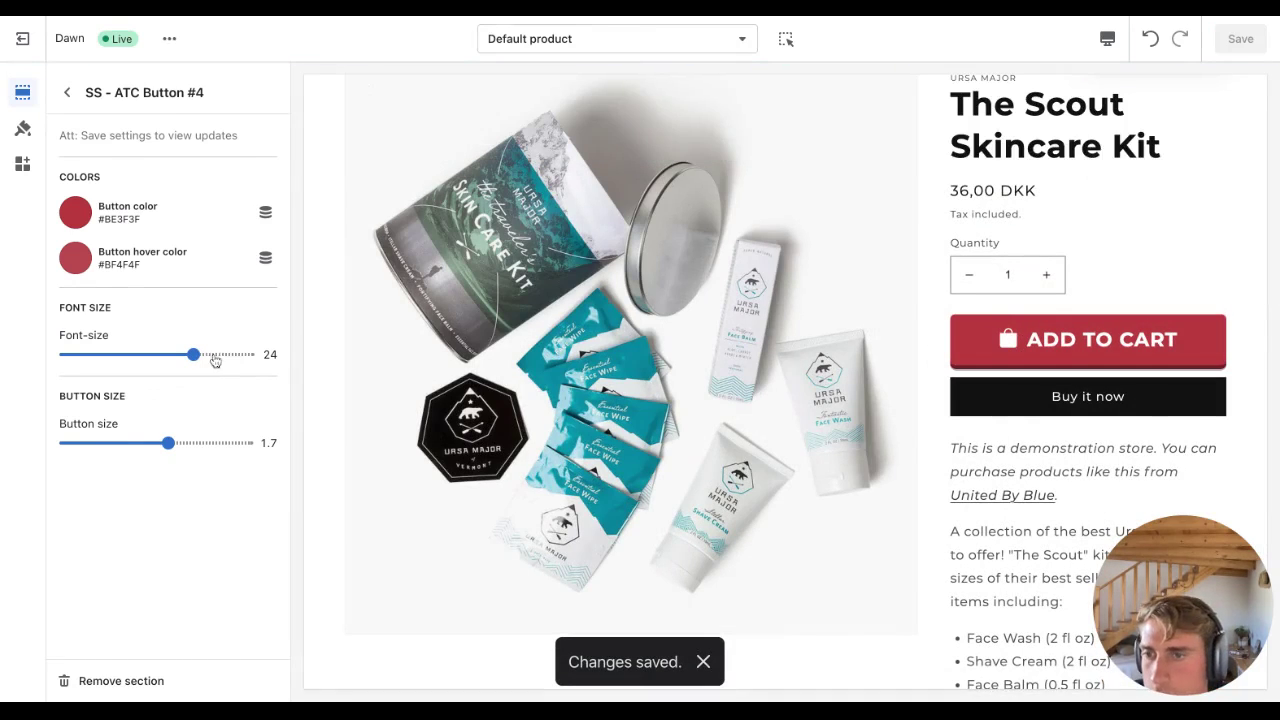
pyautogui.moveTo(191, 354); pyautogui.dragTo(157, 354)
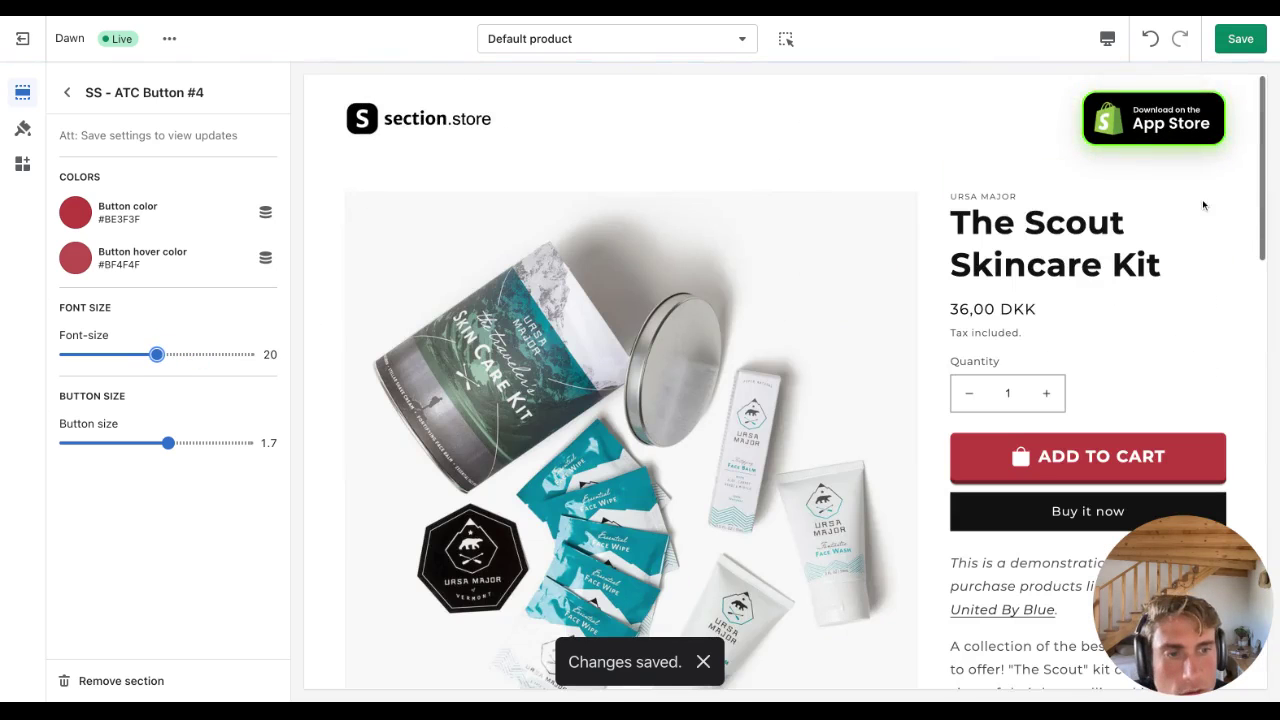
pyautogui.click(1240, 38)
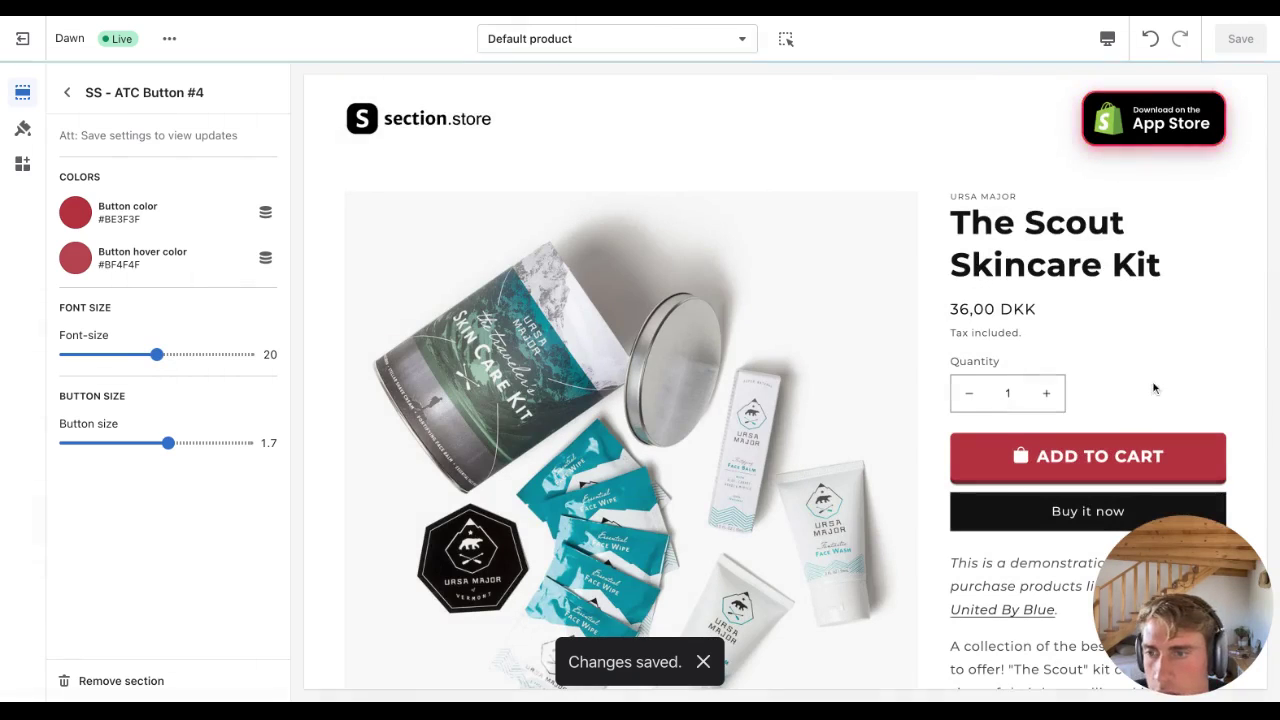
pyautogui.scroll(-1, 1152, 344)
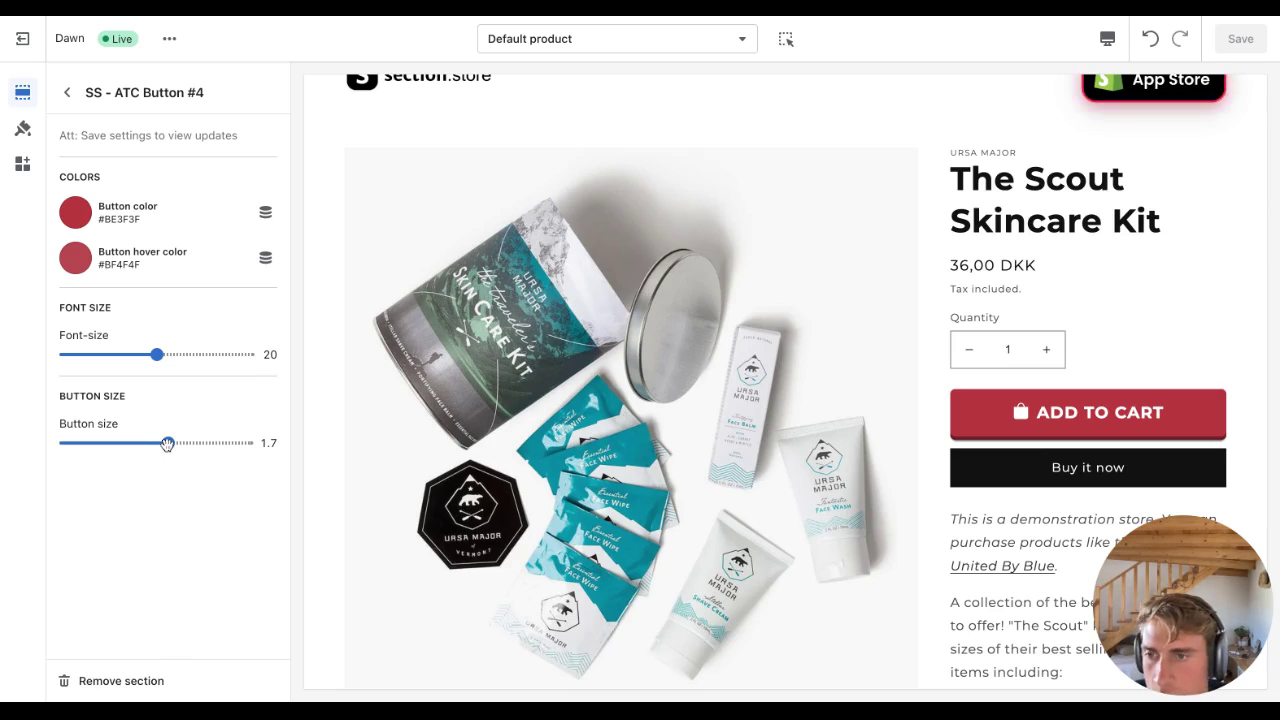
# Move the Button size slider through 1.9 and 3, settle on 1.8, and save.
pyautogui.moveTo(167, 444); pyautogui.dragTo(180, 443)
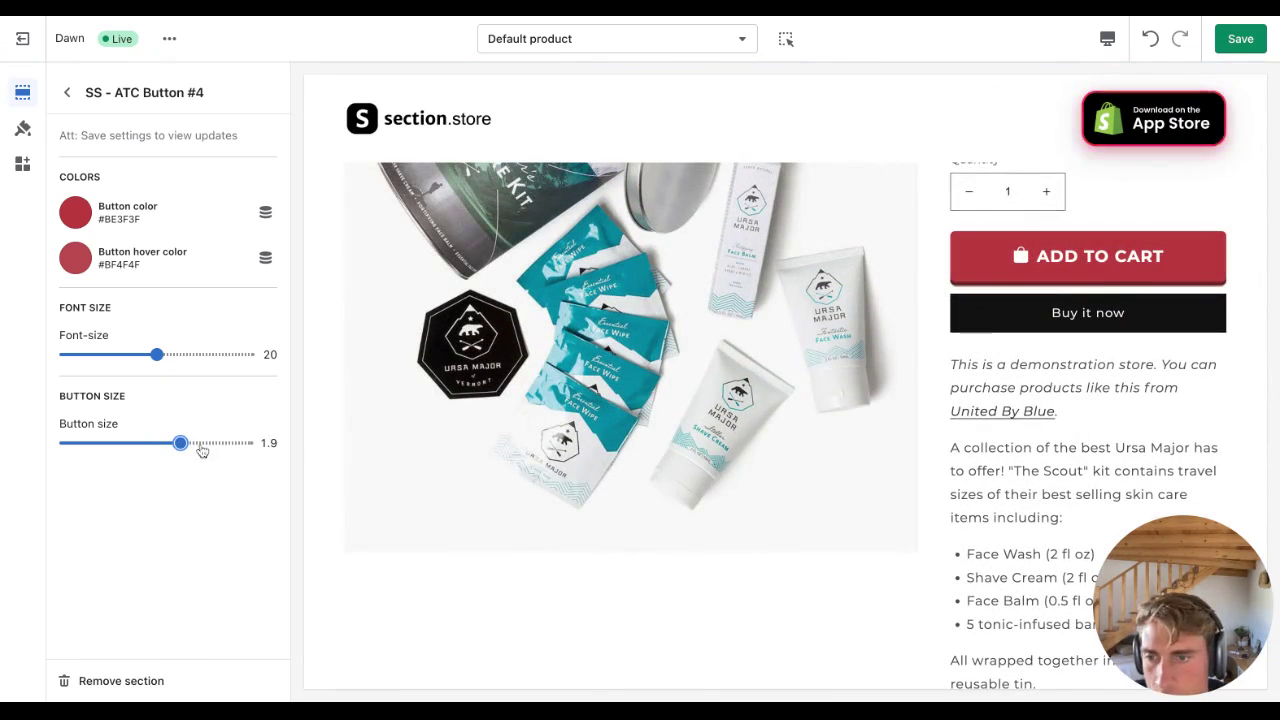
pyautogui.moveTo(200, 445); pyautogui.dragTo(256, 437)
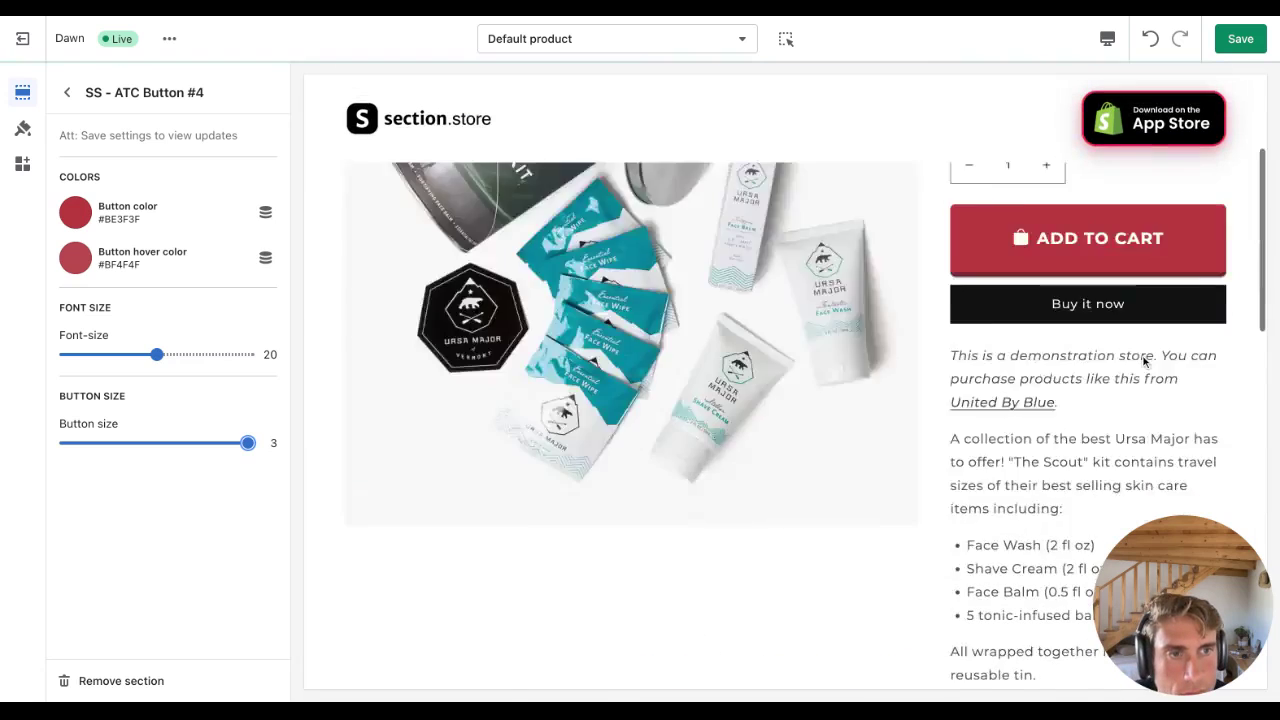
pyautogui.moveTo(248, 443); pyautogui.dragTo(243, 443)
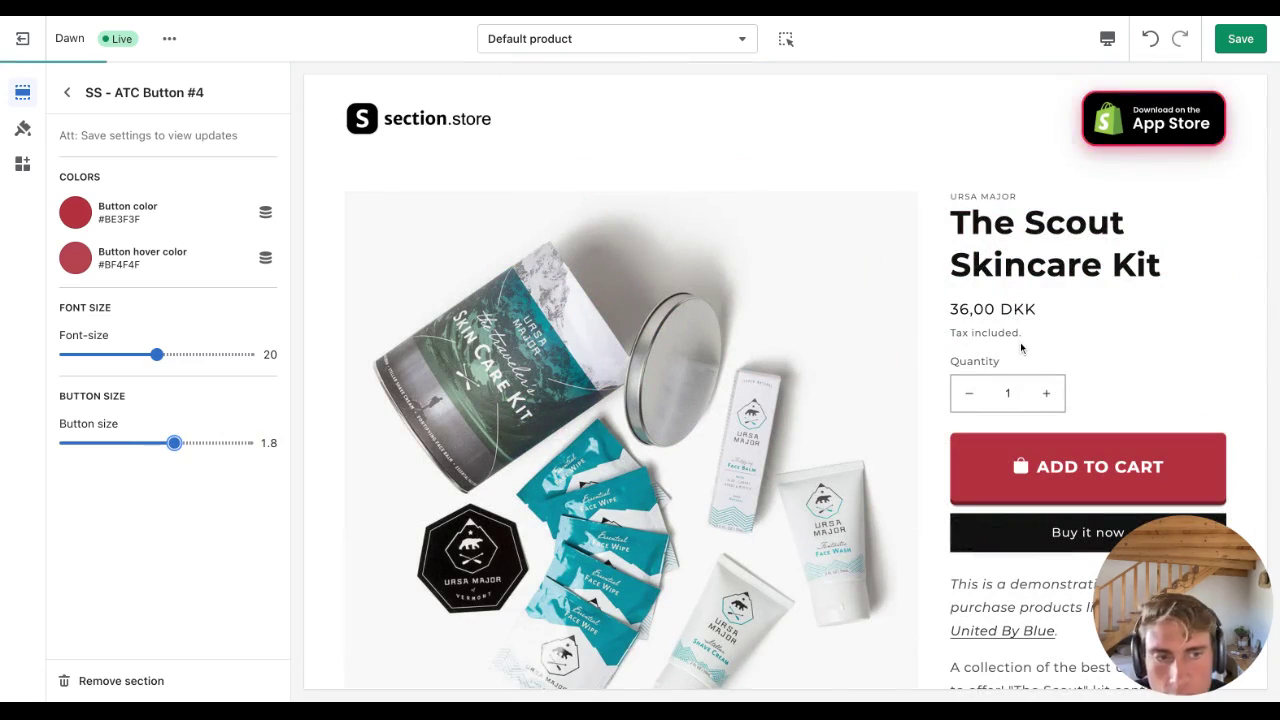
pyautogui.click(1240, 38)
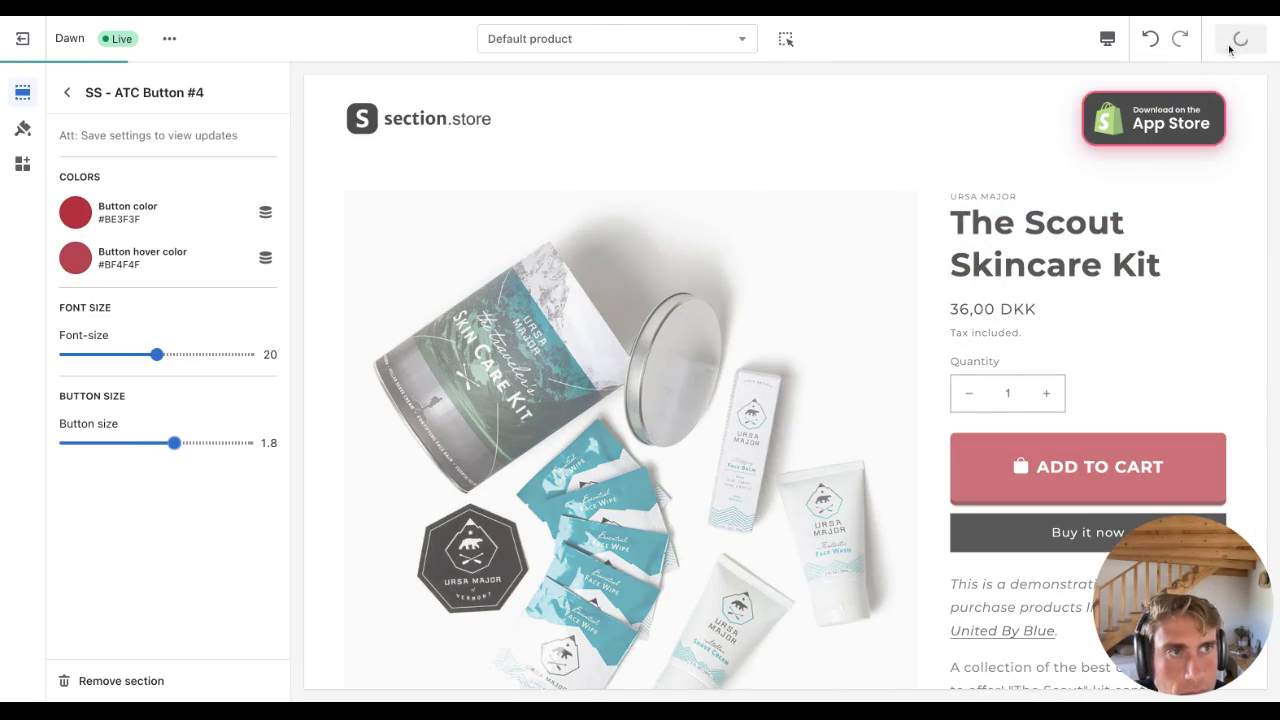